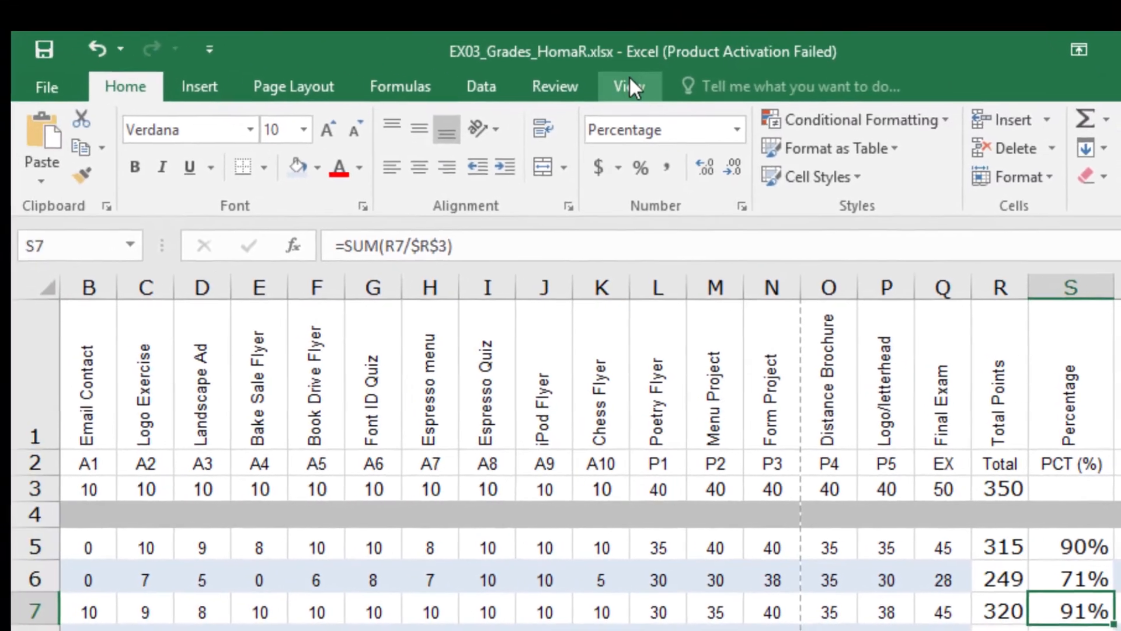
In Page Layout view, set the text in the left, center and right header sections to font size 9.
left_click(546, 59)
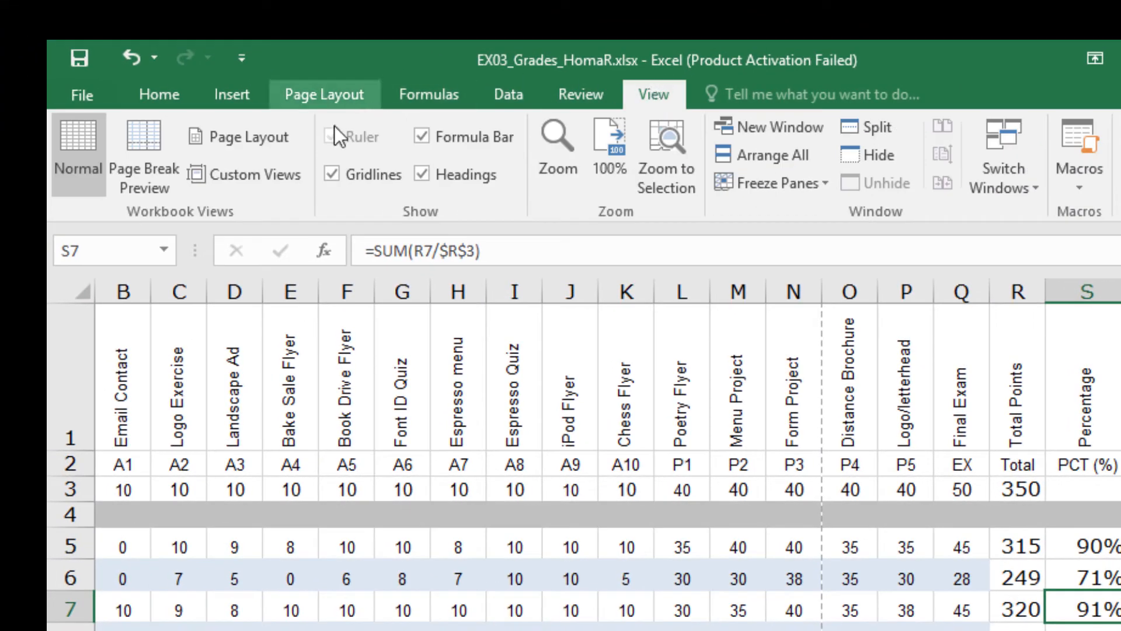
left_click(278, 133)
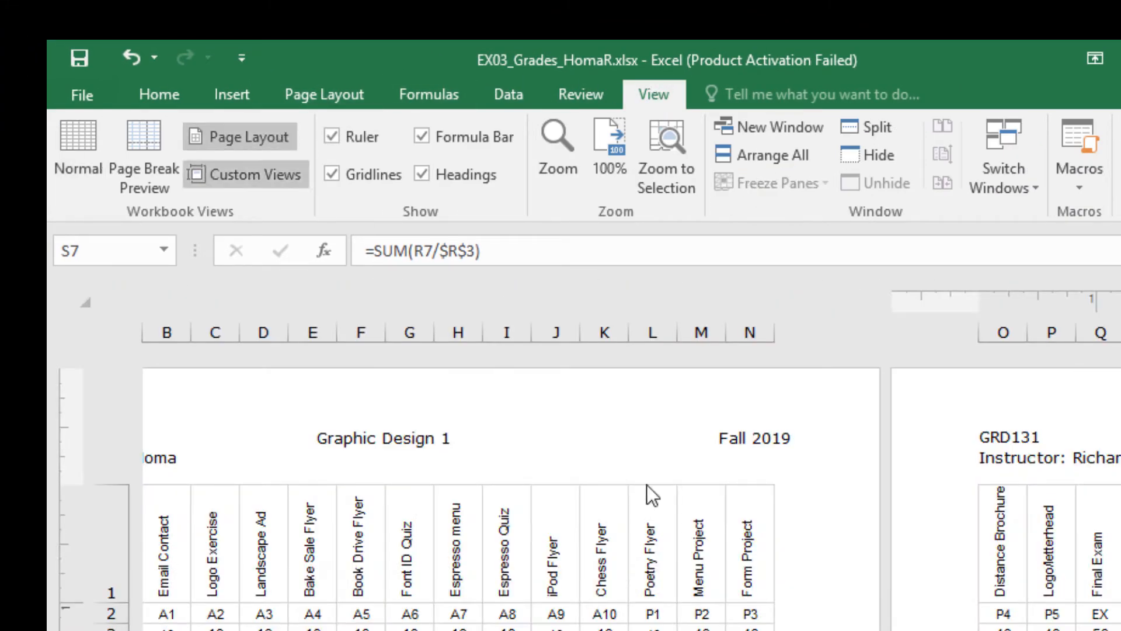
left_click(220, 453)
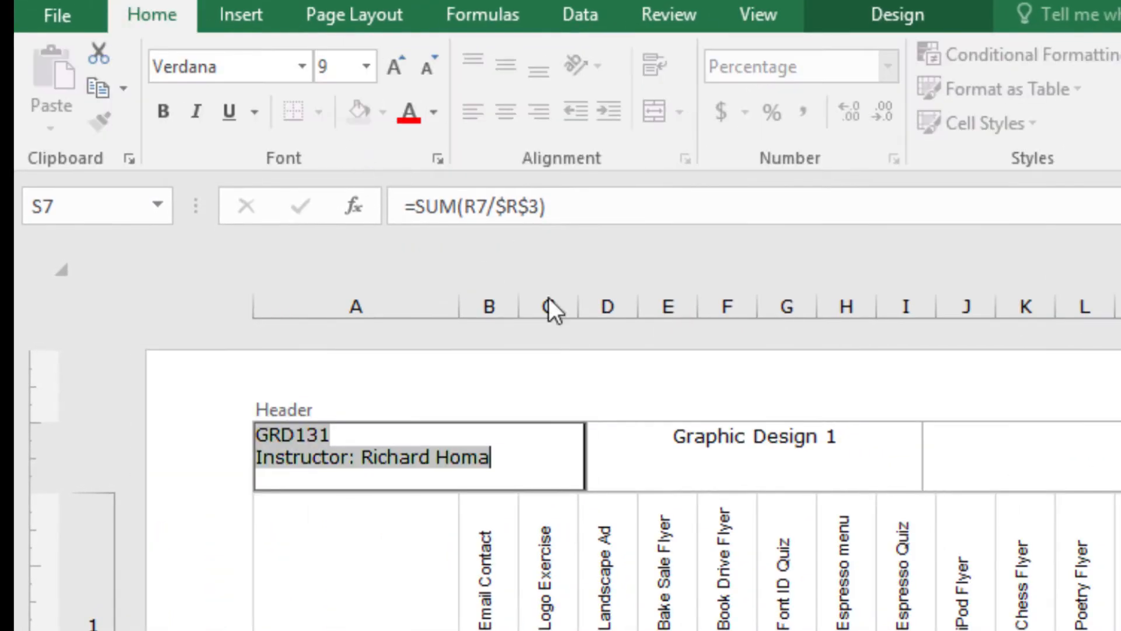
left_click(838, 430)
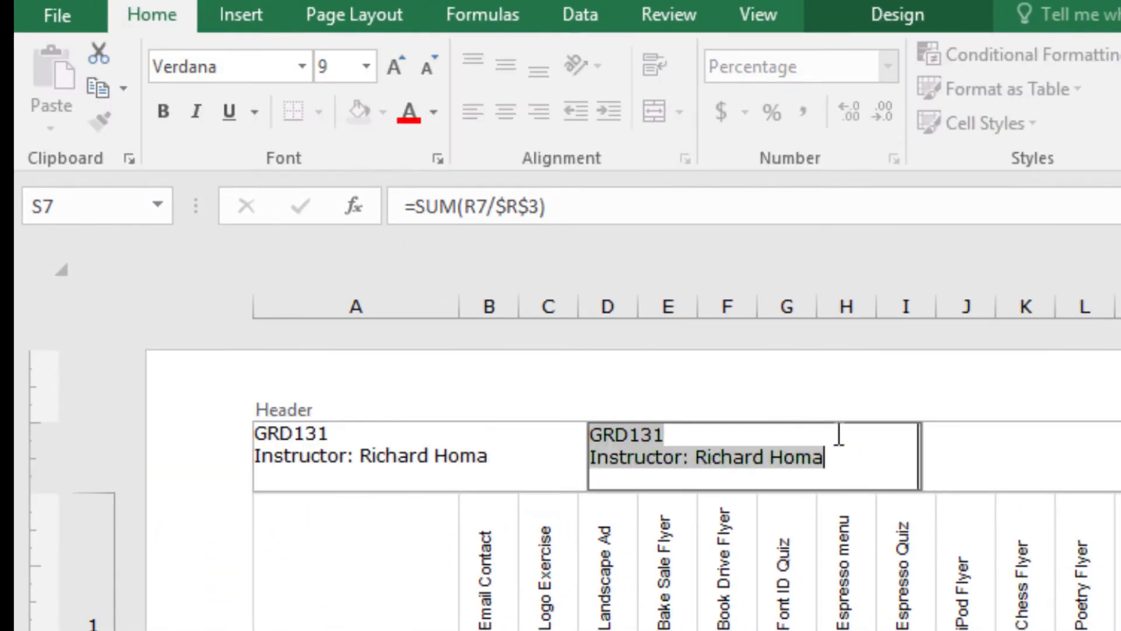
left_click(367, 65)
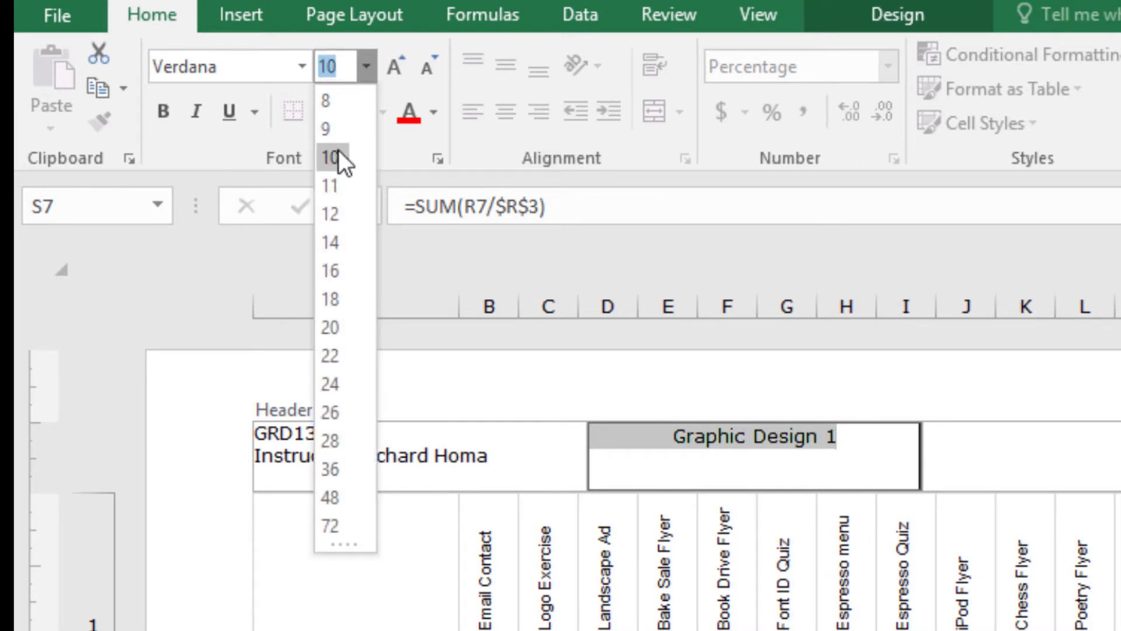
left_click(330, 129)
key("Tab")
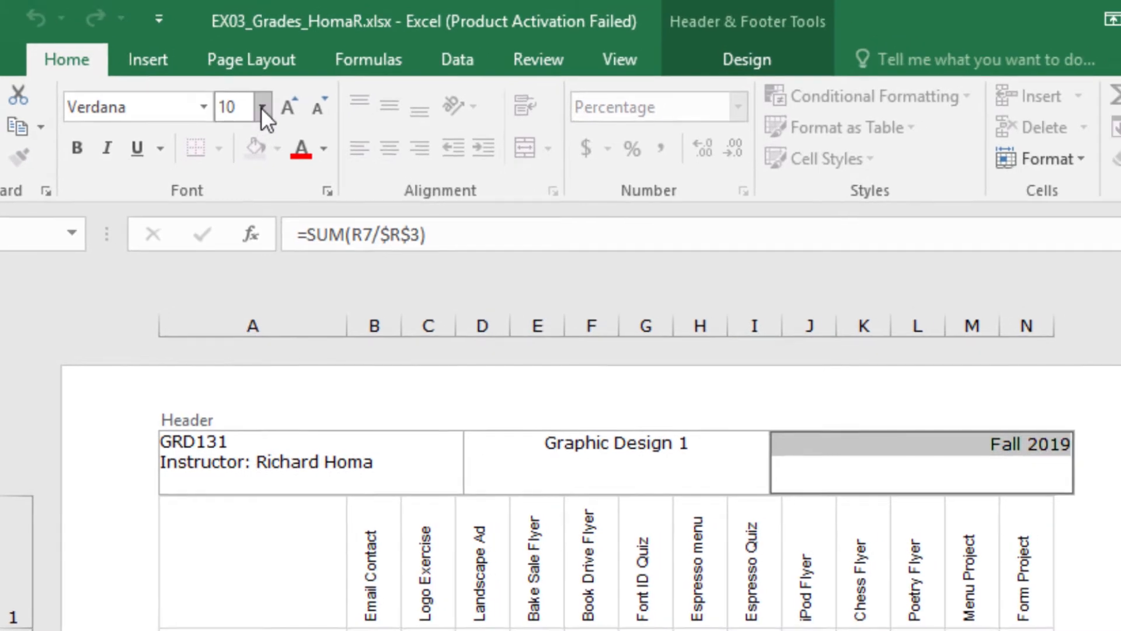
left_click(261, 108)
left_click(242, 161)
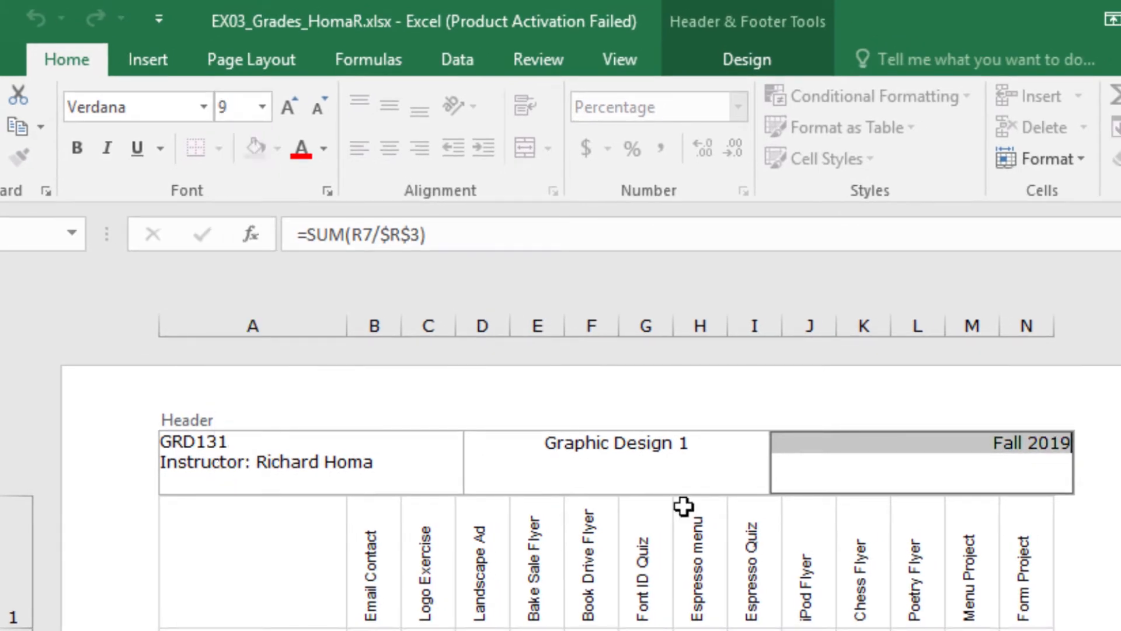
Set the Signature and Date line in the footer to font size 9 and return the worksheet to Normal view.
left_click(198, 575)
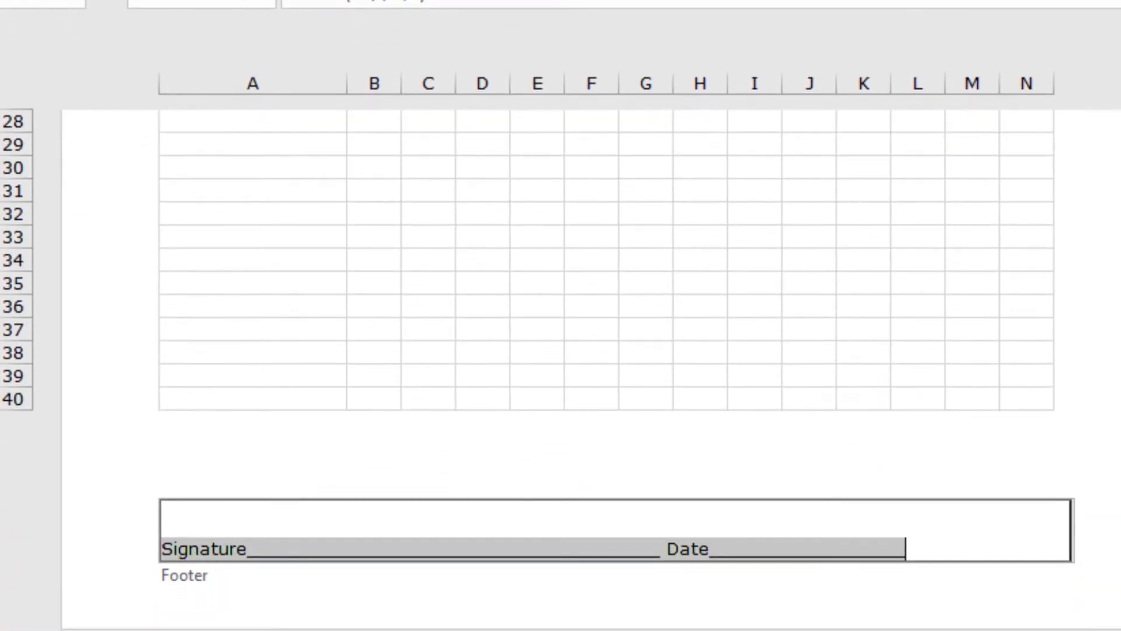
left_click(262, 52)
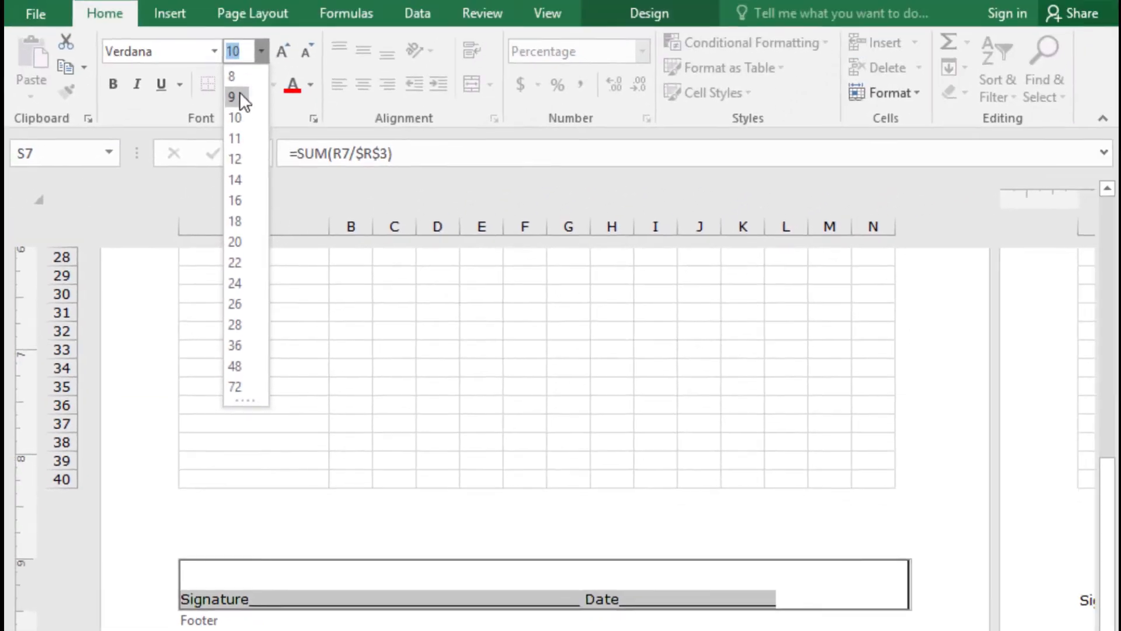
left_click(239, 94)
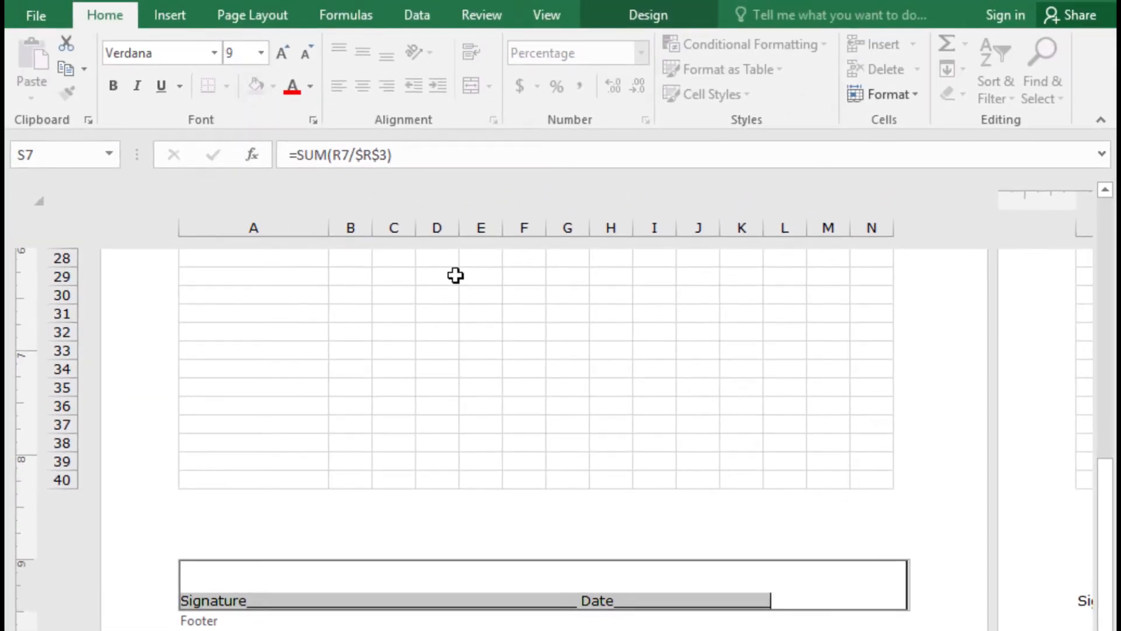
left_click(546, 13)
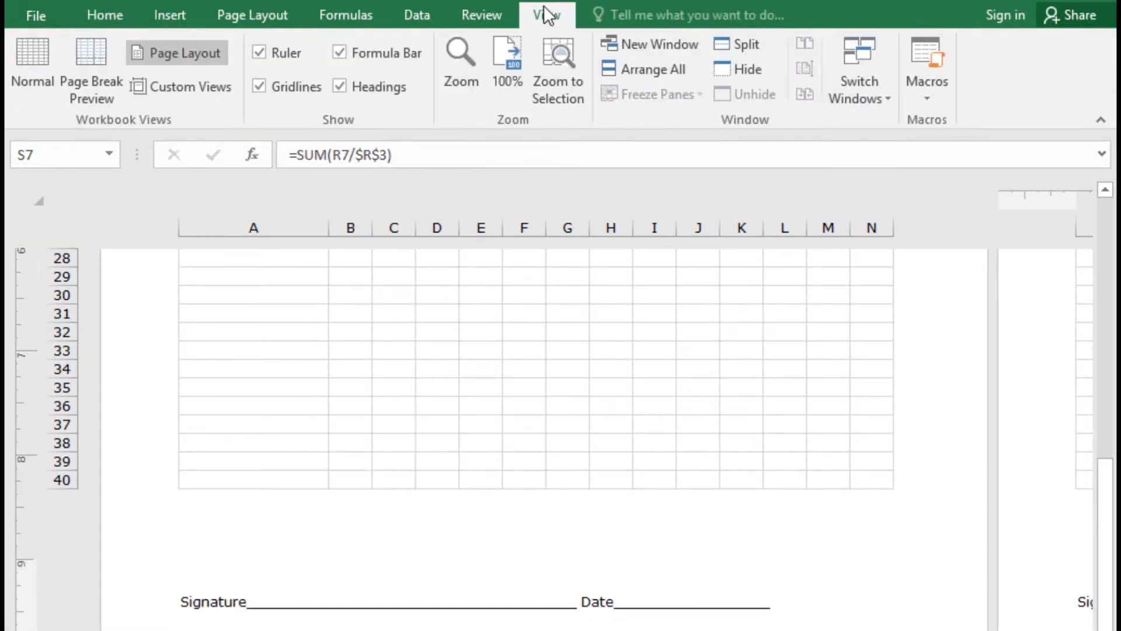
left_click(33, 55)
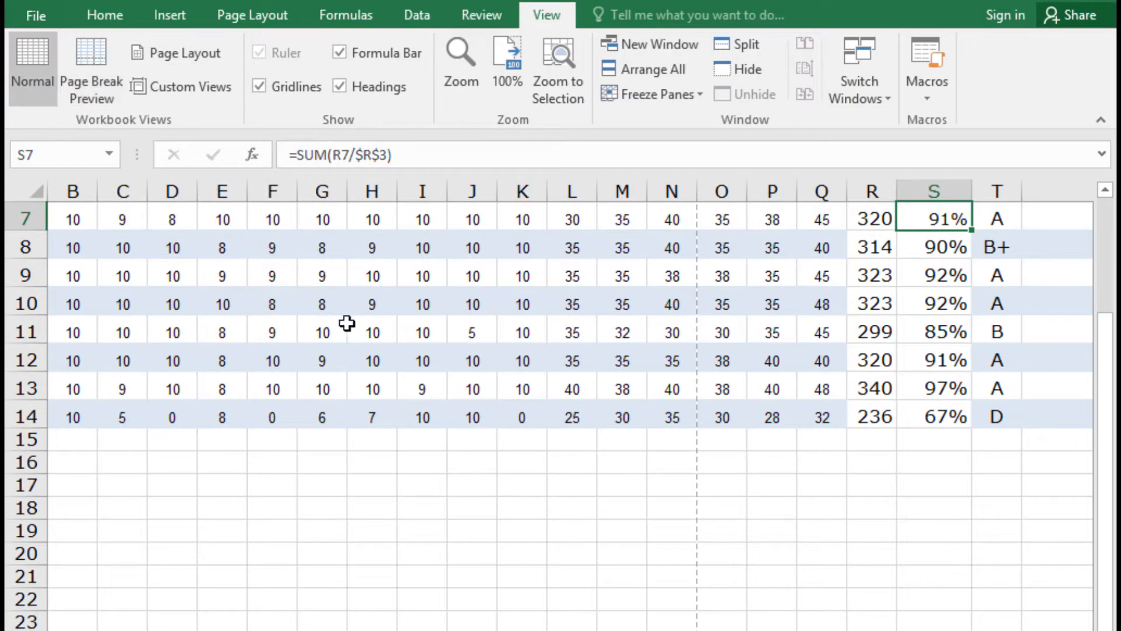
Fill the assignment code cells B2:K2 (A1 to A10) with Red, Accent 2, Lighter 60%.
scroll(438, 426, "up", 1)
scroll(438, 426, "up", 1)
scroll(438, 426, "down", 2)
scroll(569, 403, "left", 1)
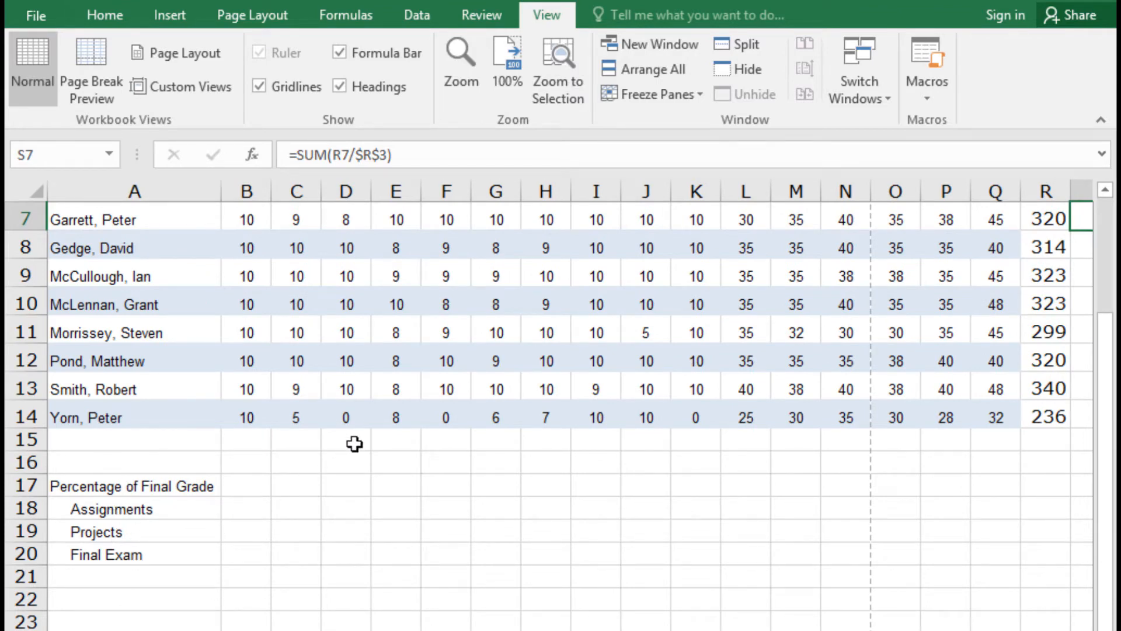
scroll(353, 445, "up", 2)
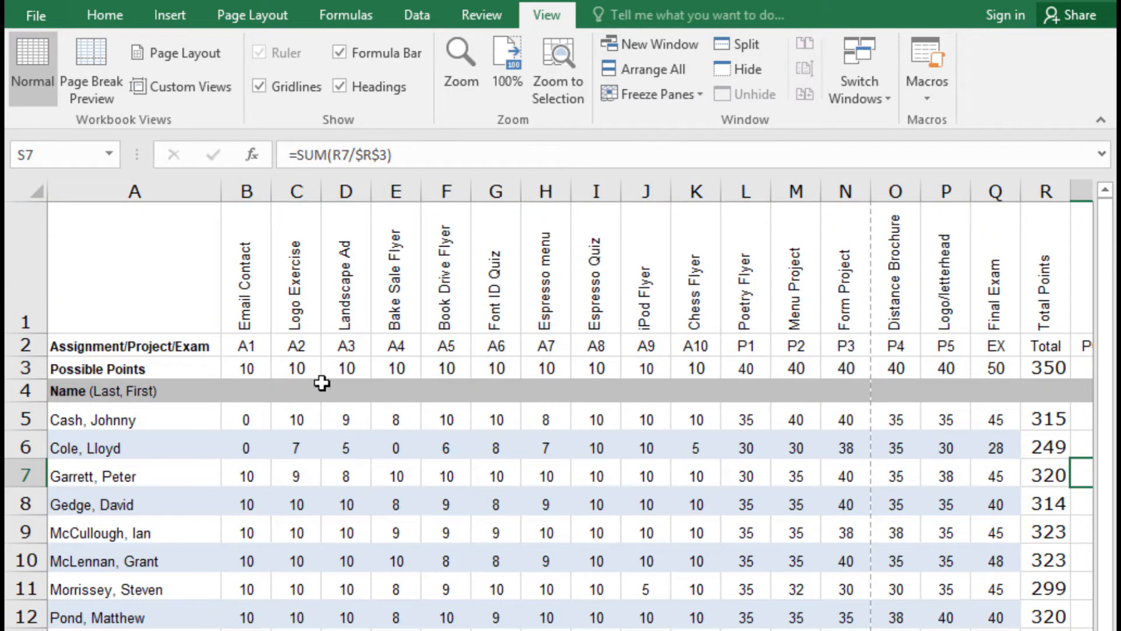
left_click(246, 342)
left_click_drag(245, 342, 694, 340)
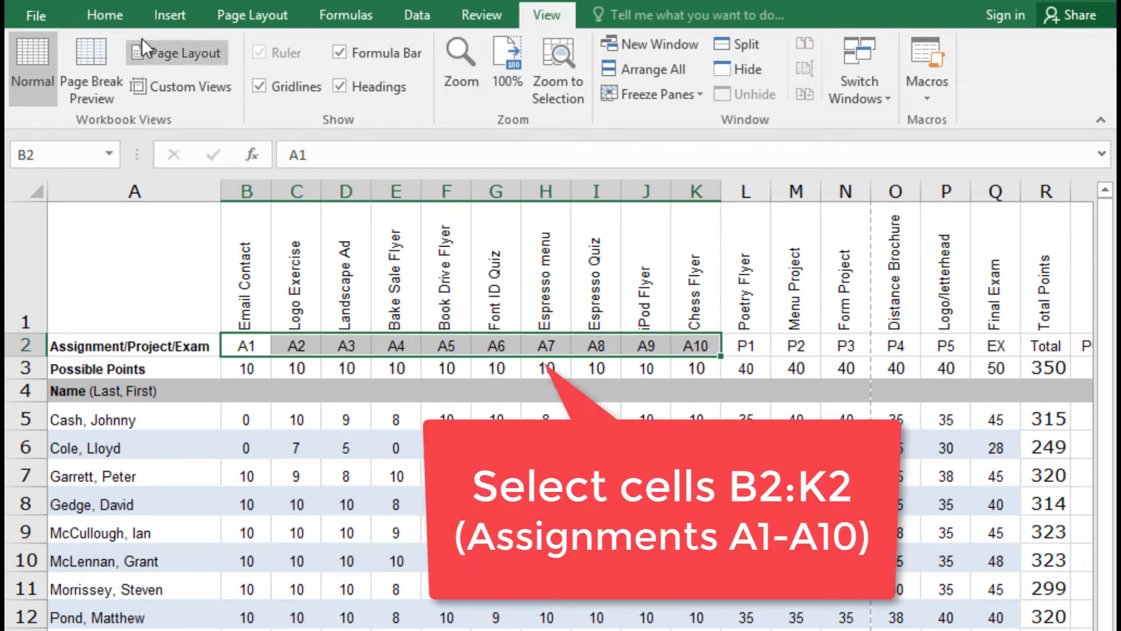
left_click(111, 19)
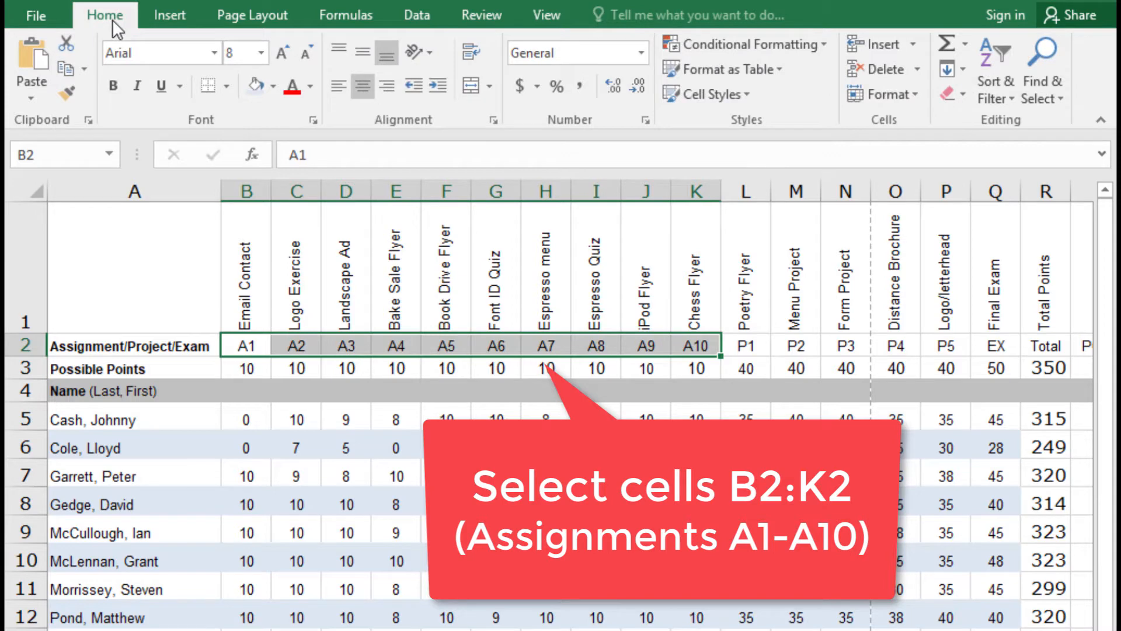
left_click(273, 86)
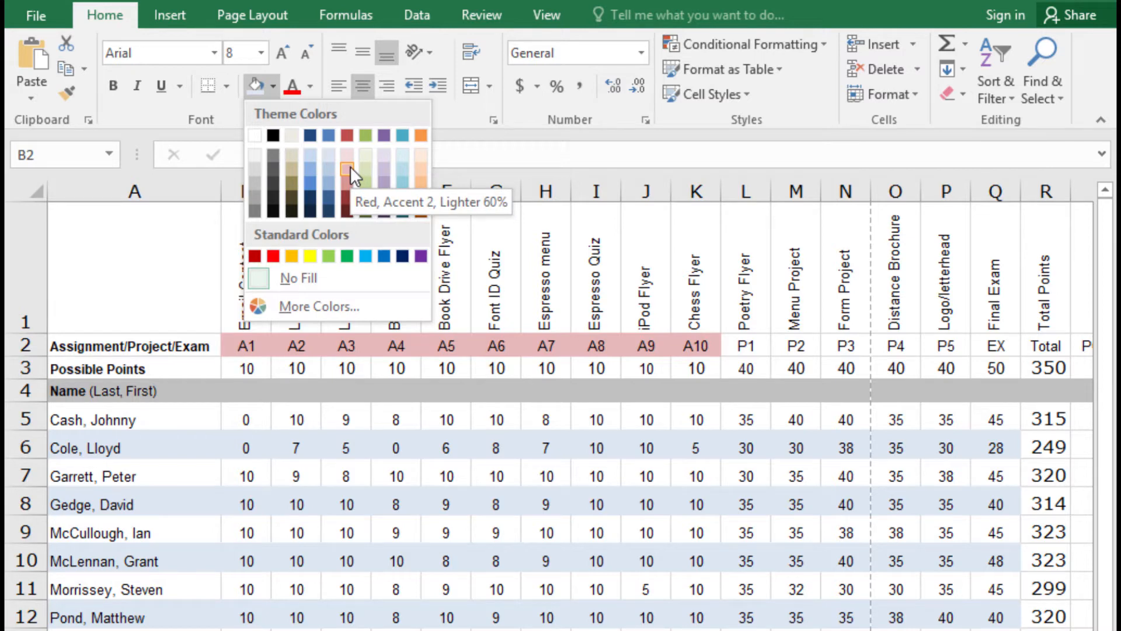
left_click(349, 166)
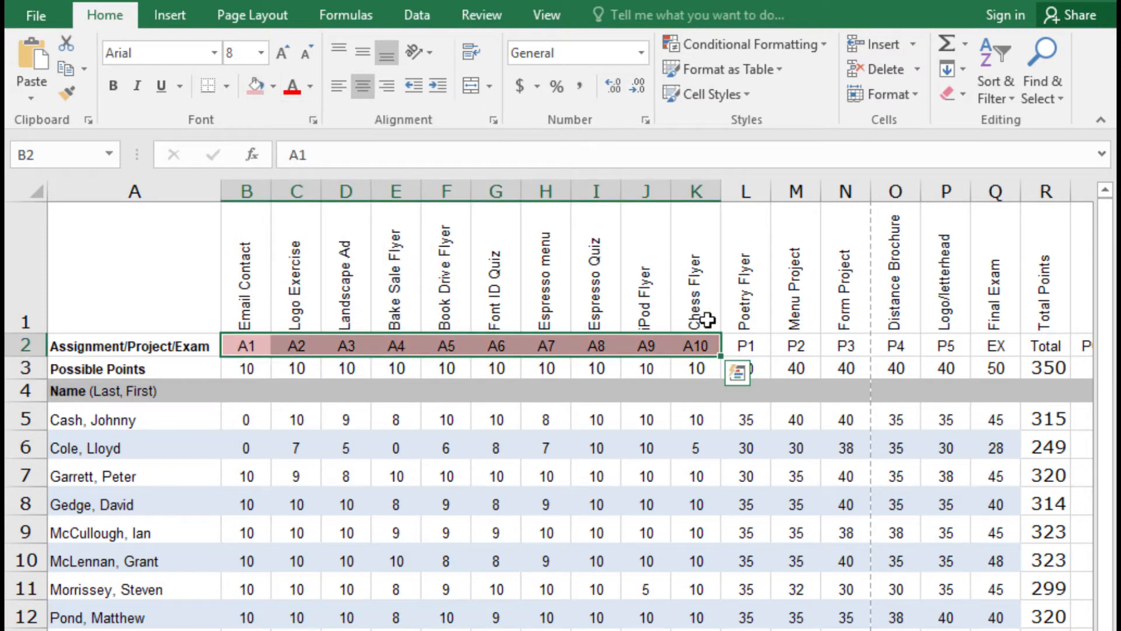
Select the project code cells L2:O2, covering P1 to P4.
left_click(743, 345)
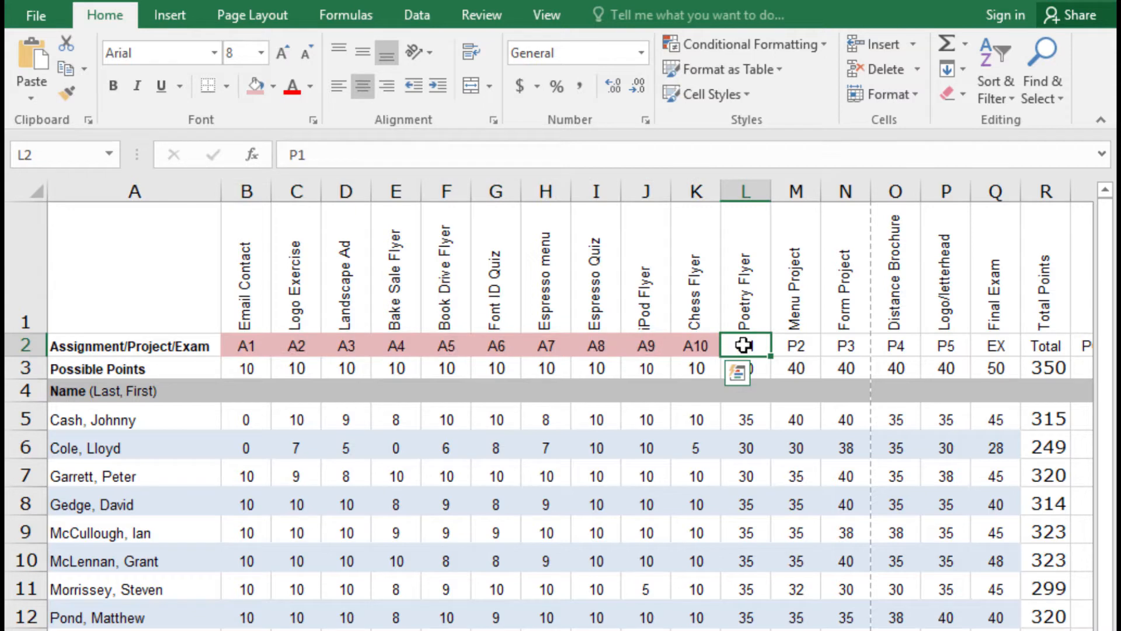
left_click_drag(743, 345, 898, 343)
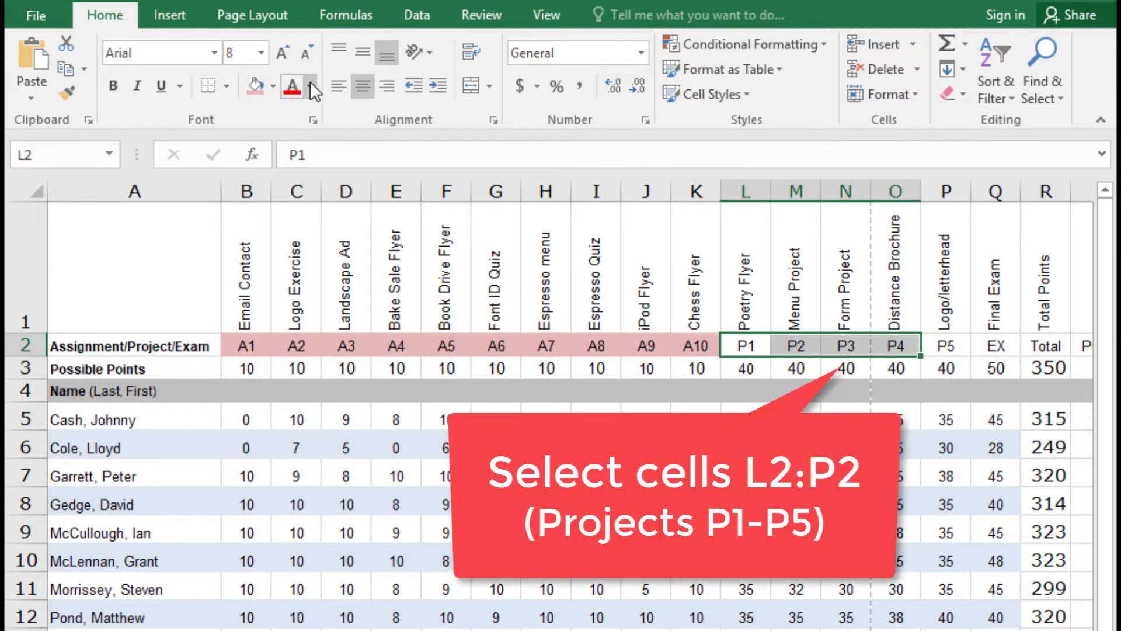
left_click(312, 88)
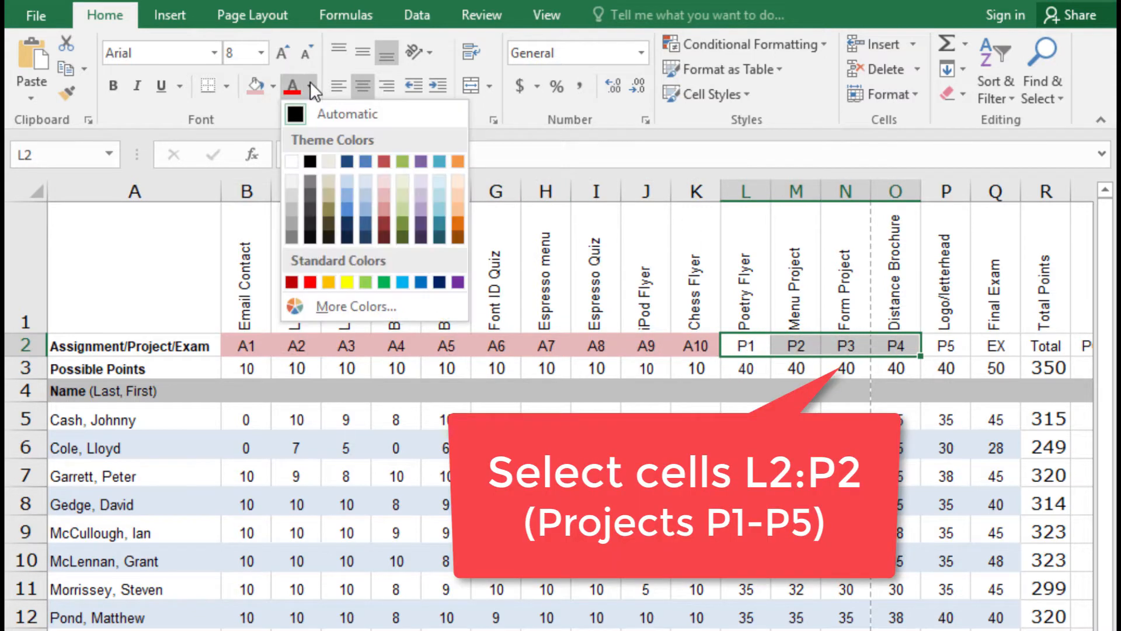
left_click(404, 195)
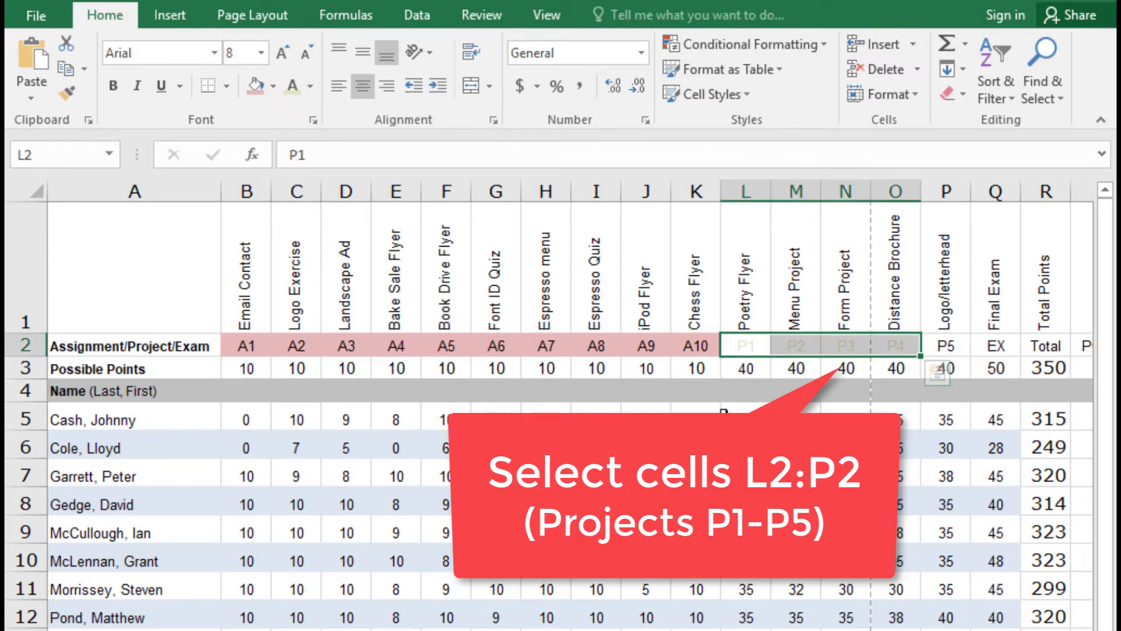
key("ctrl+z")
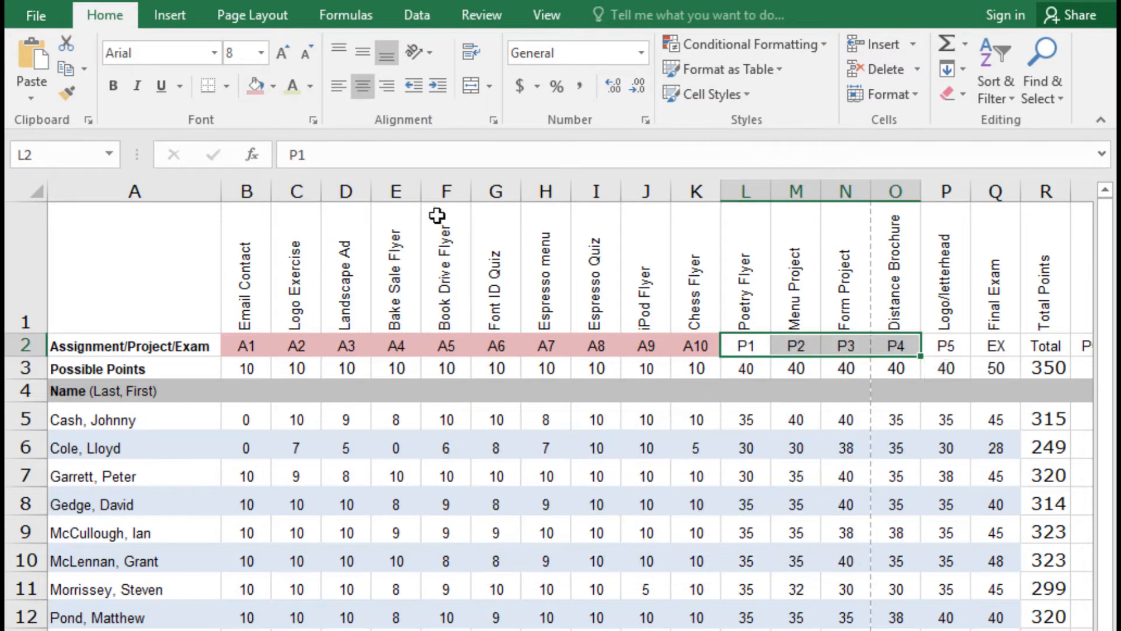
Fill the project code cells L2:O2 and the P5 cell (P2) with the same light green theme color.
left_click(274, 88)
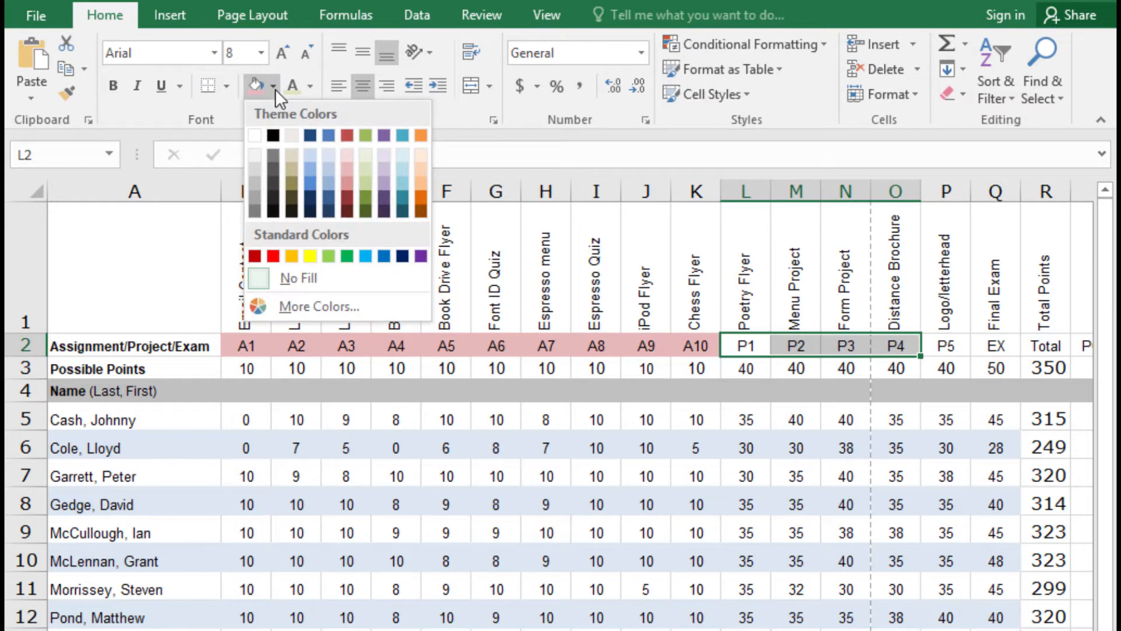
left_click(366, 164)
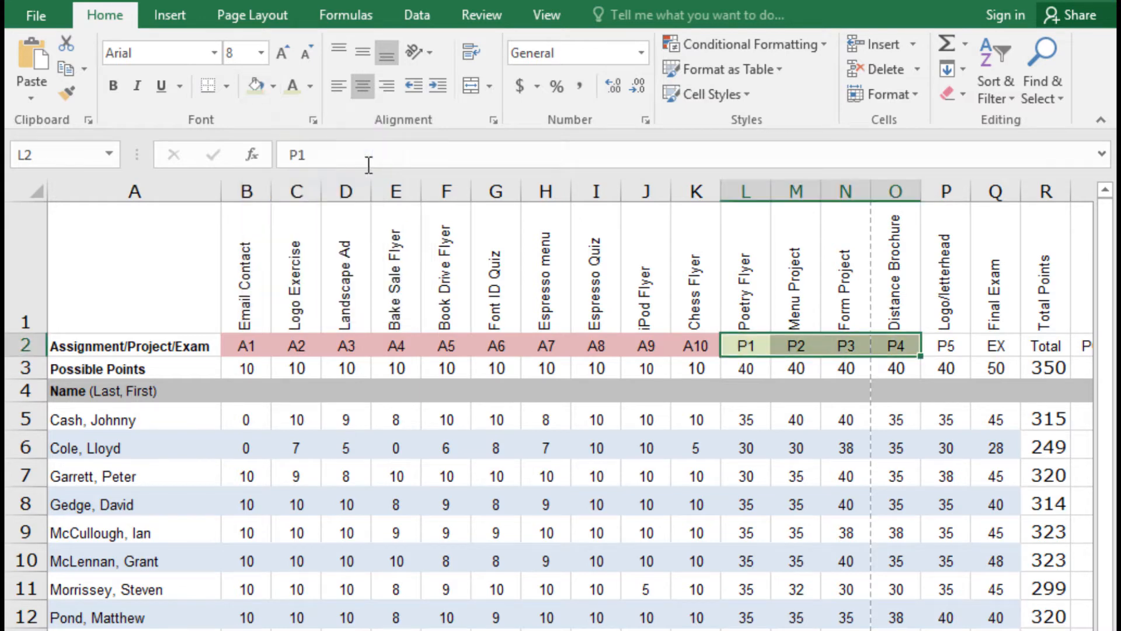
left_click(946, 345)
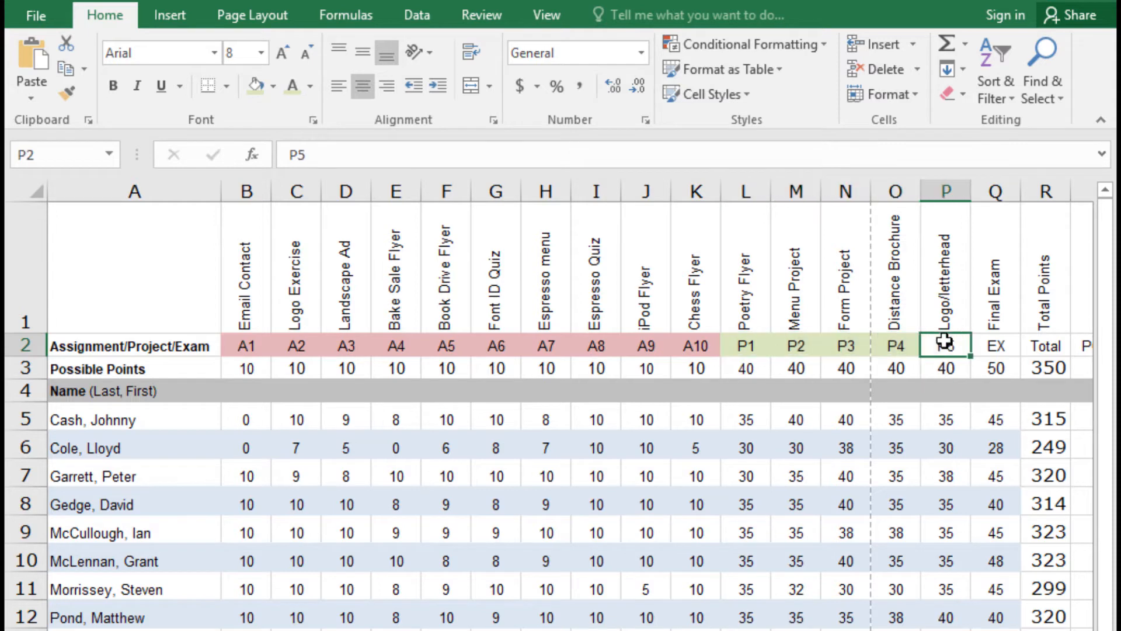
left_click(257, 87)
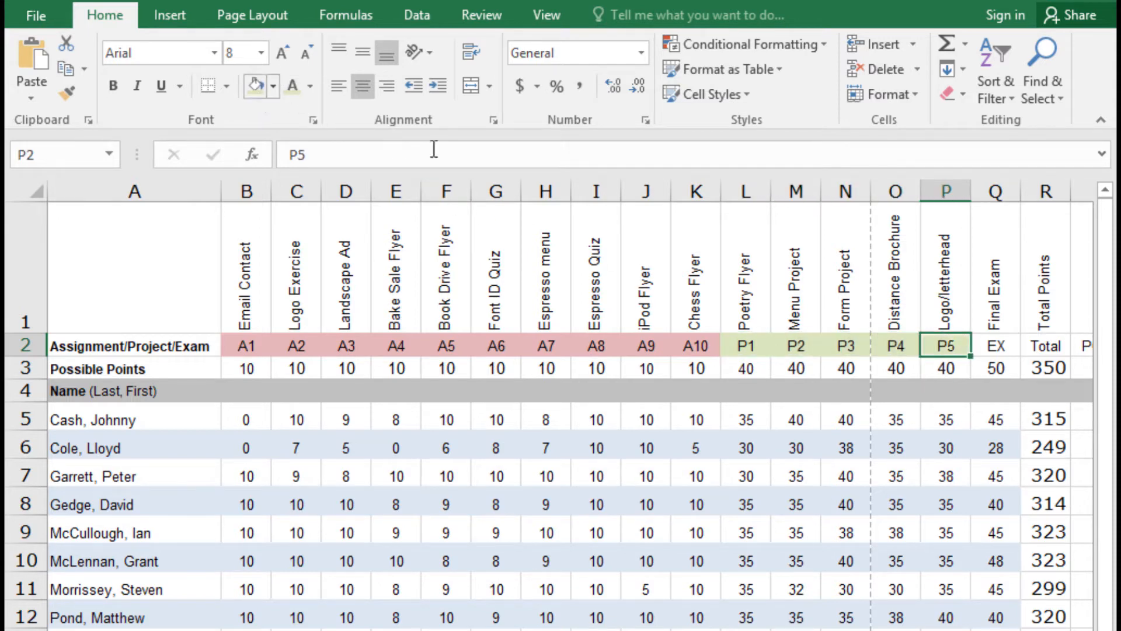
Fill the final exam code cell Q2 (EX) with a medium red theme color.
left_click(1000, 345)
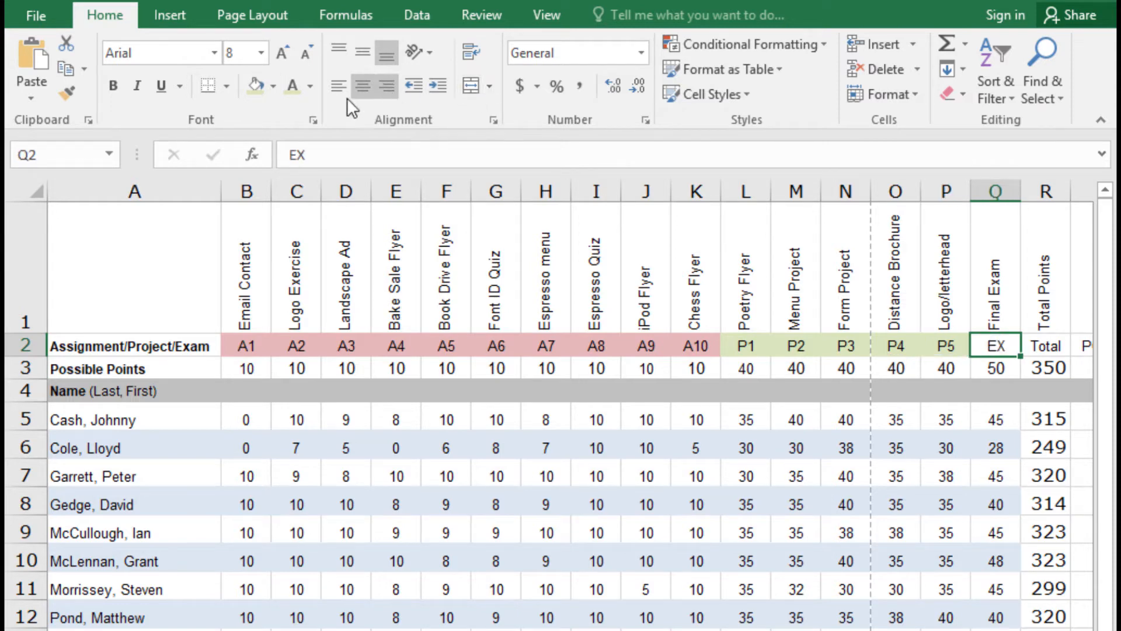
left_click(272, 84)
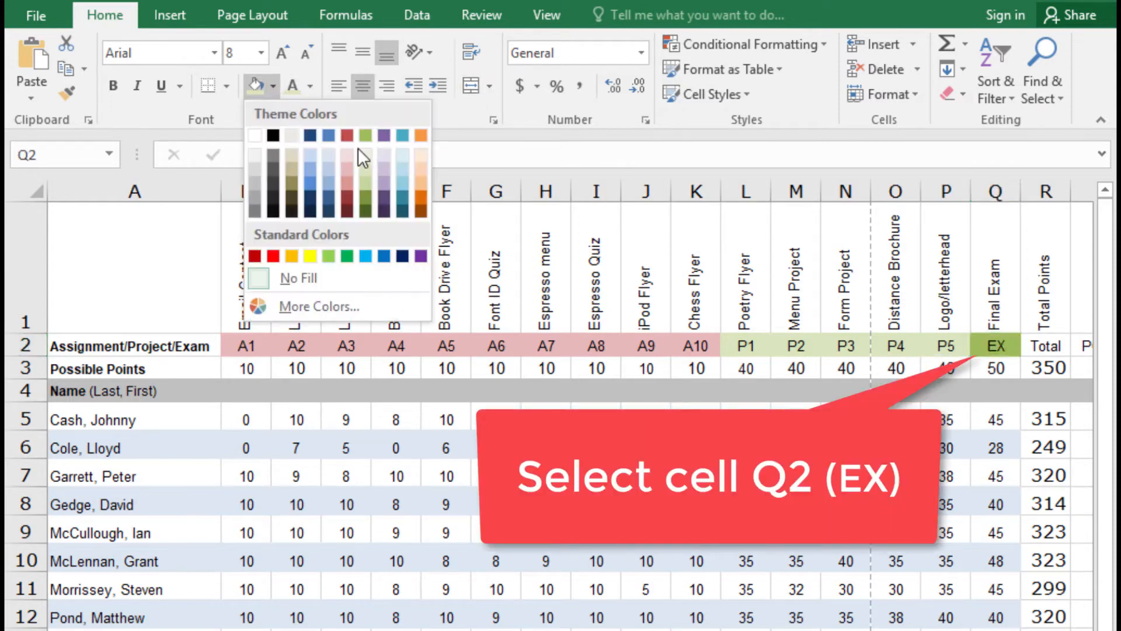
left_click(350, 186)
Change the fill of the assignment code cells B2:K2 to a light orange theme color and deselect the range.
left_click_drag(246, 346, 695, 351)
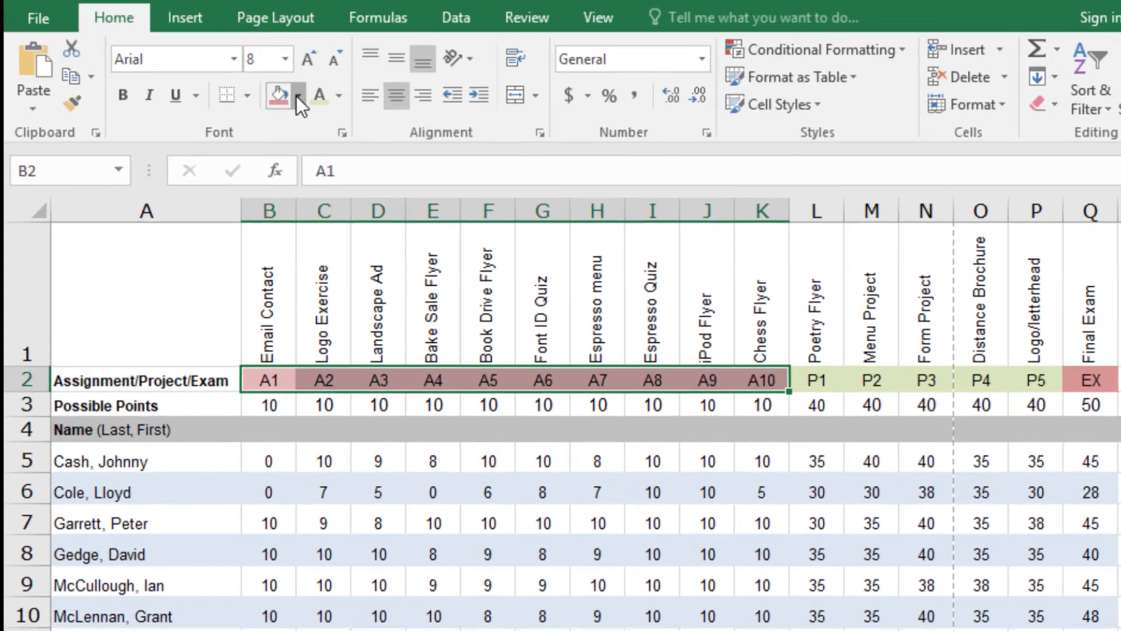
left_click(273, 86)
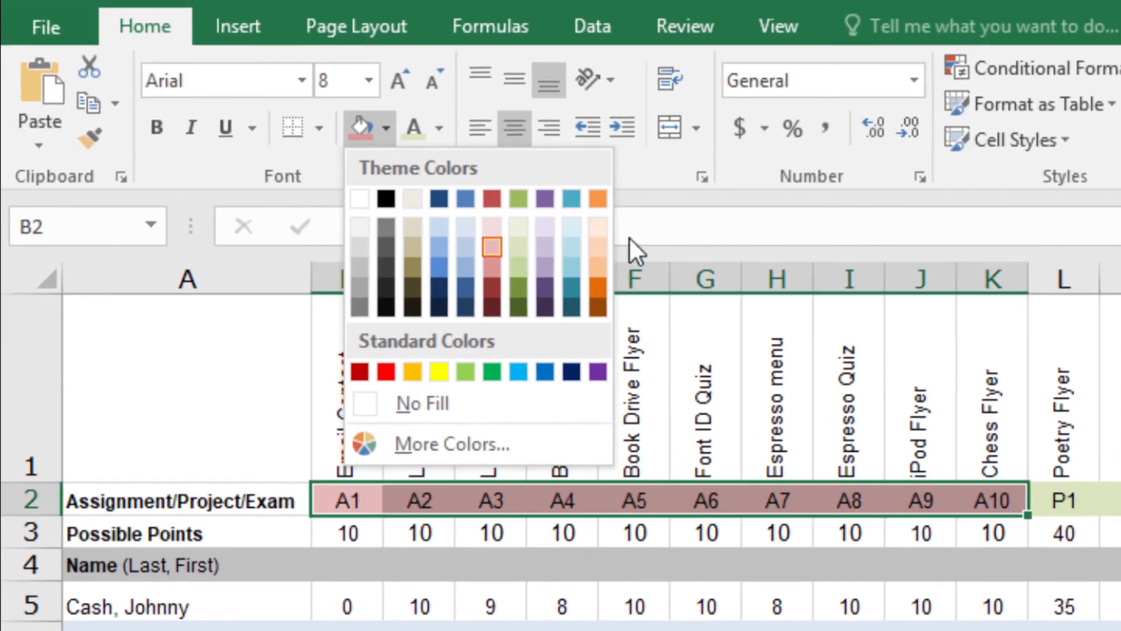
left_click(596, 261)
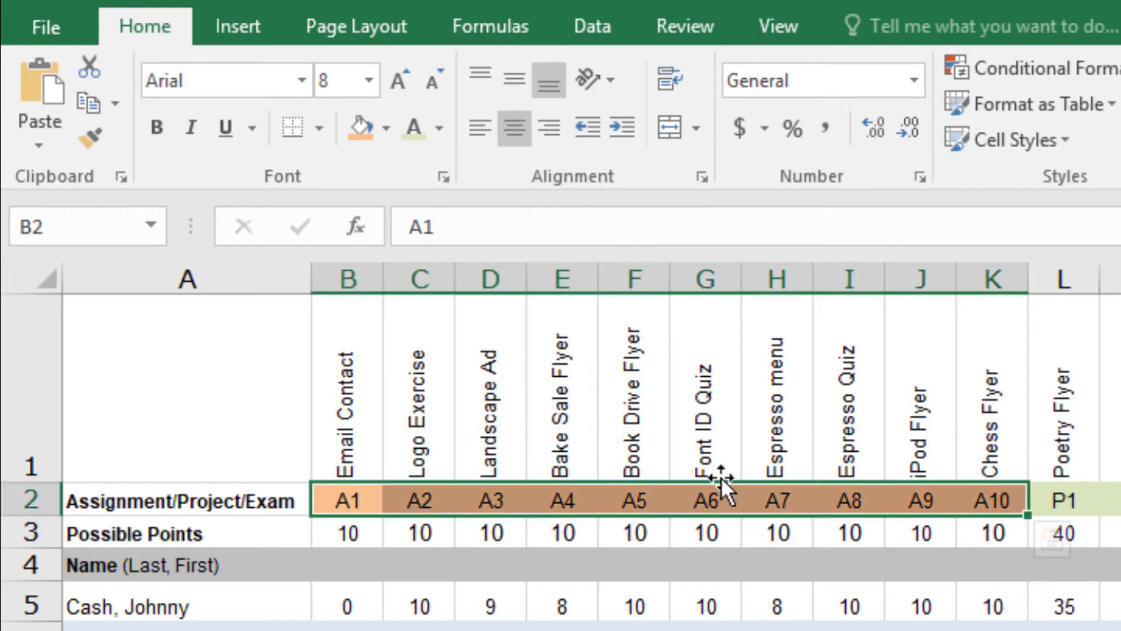
left_click(797, 593)
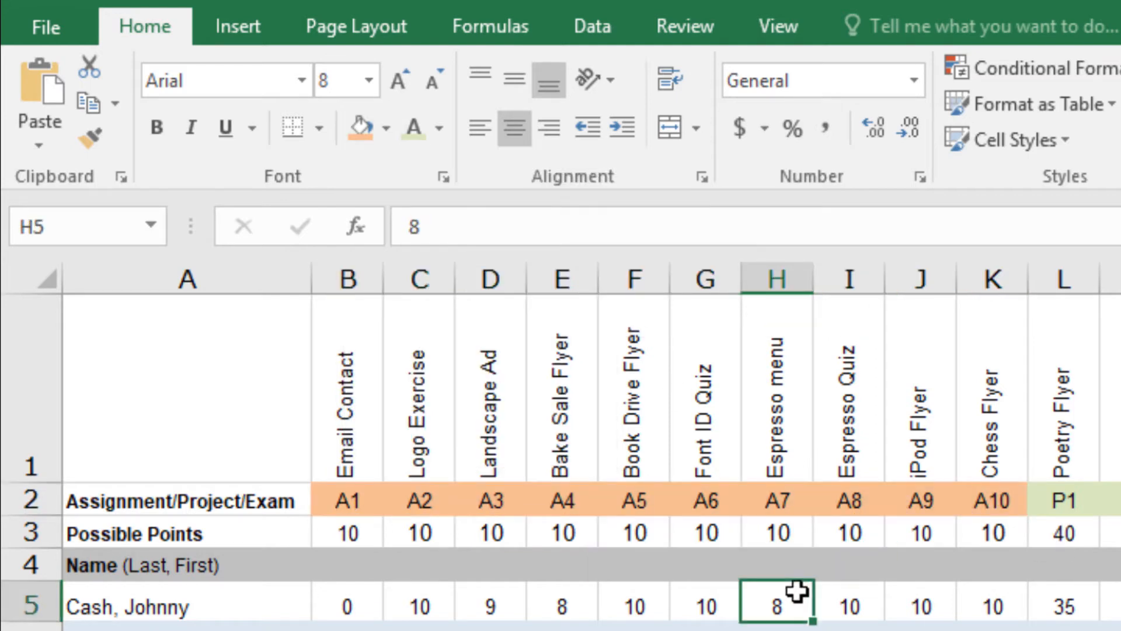
Fill the Assignments percentage cell B18 with the same light orange and the Projects percentage cell B19 with light green.
scroll(794, 595, "down", 1)
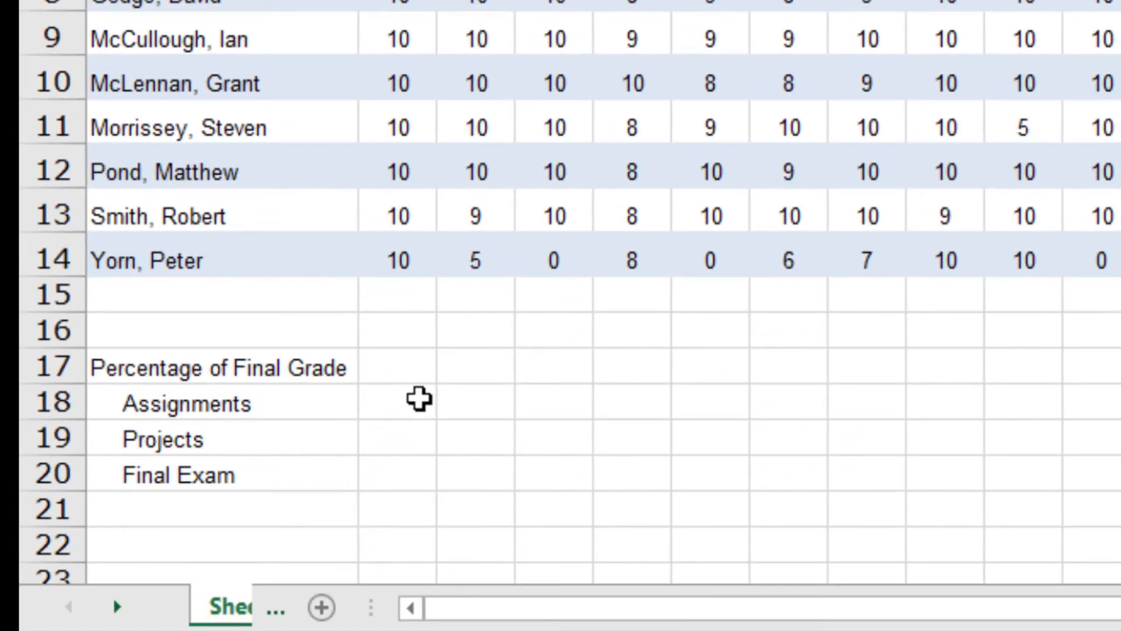
left_click(419, 400)
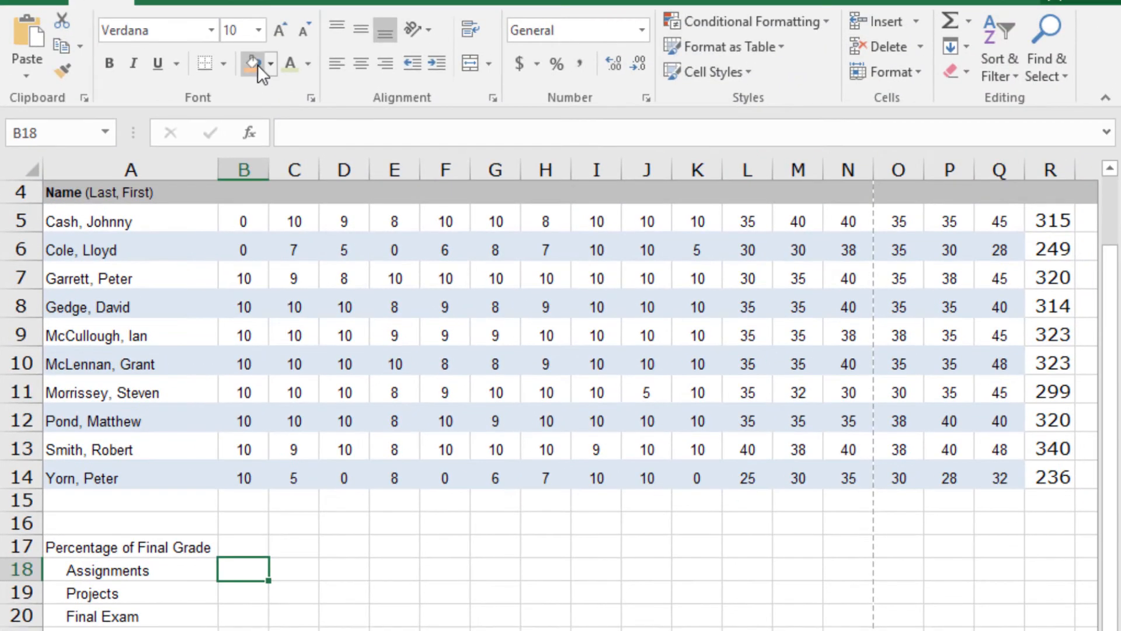
left_click(256, 63)
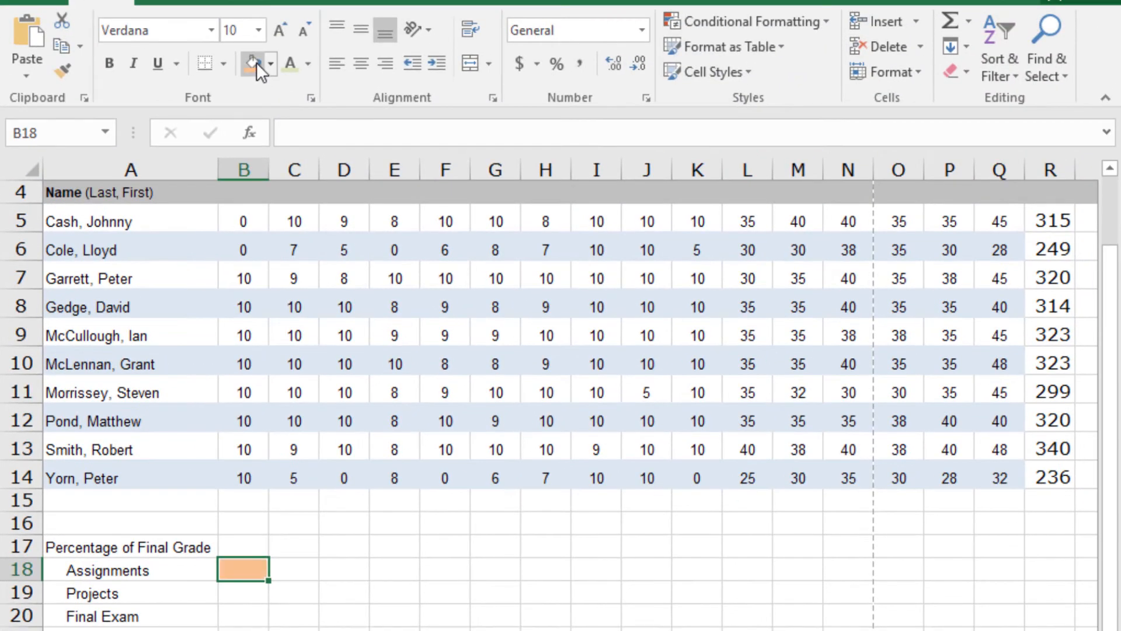
left_click(246, 593)
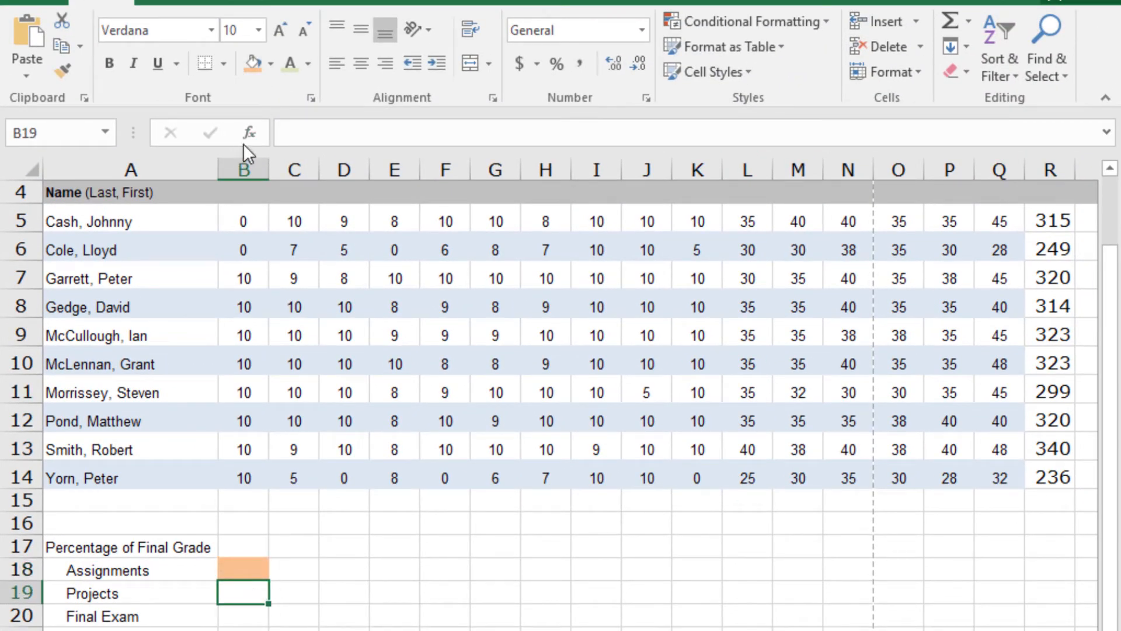
left_click(270, 63)
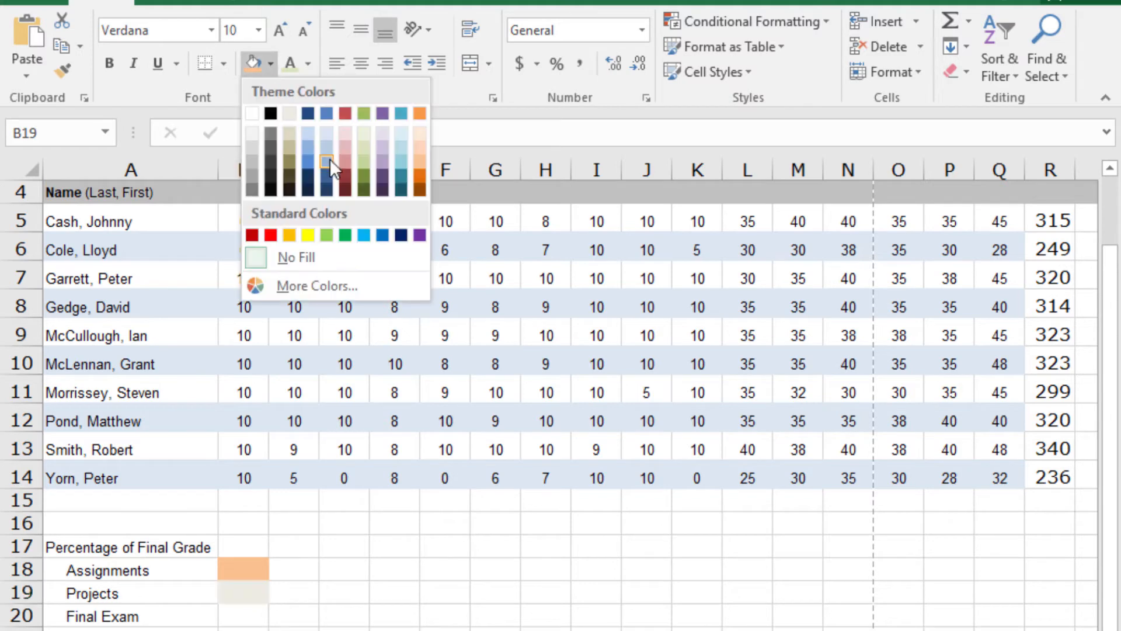
left_click(363, 144)
Fill the Final Exam percentage cell B20 with the same medium red theme color and deselect it.
left_click(246, 621)
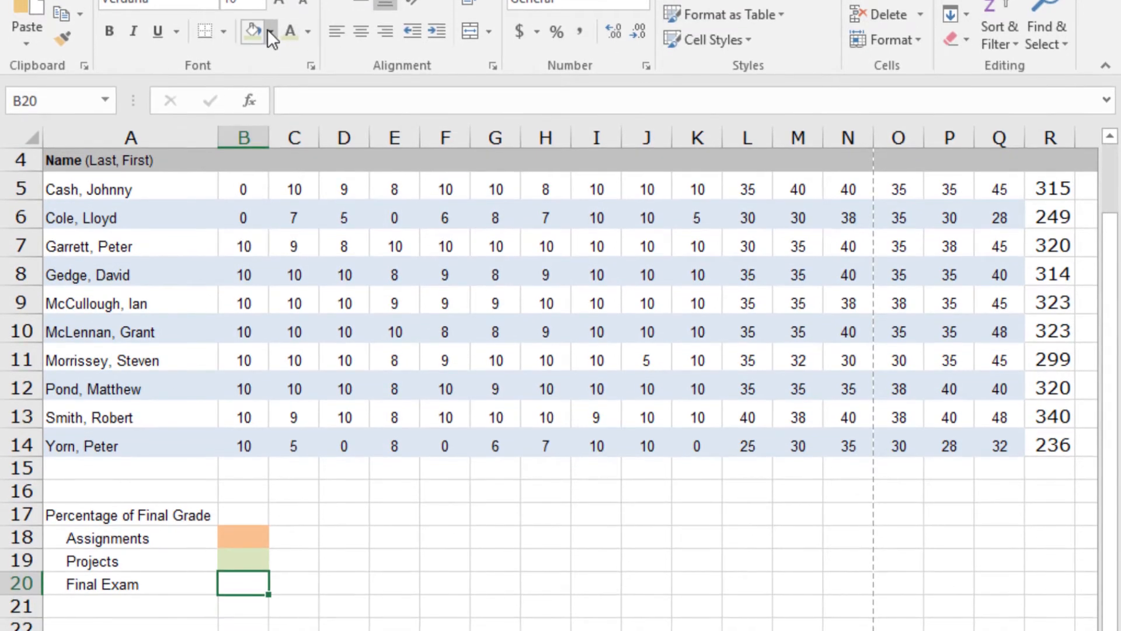
left_click(271, 35)
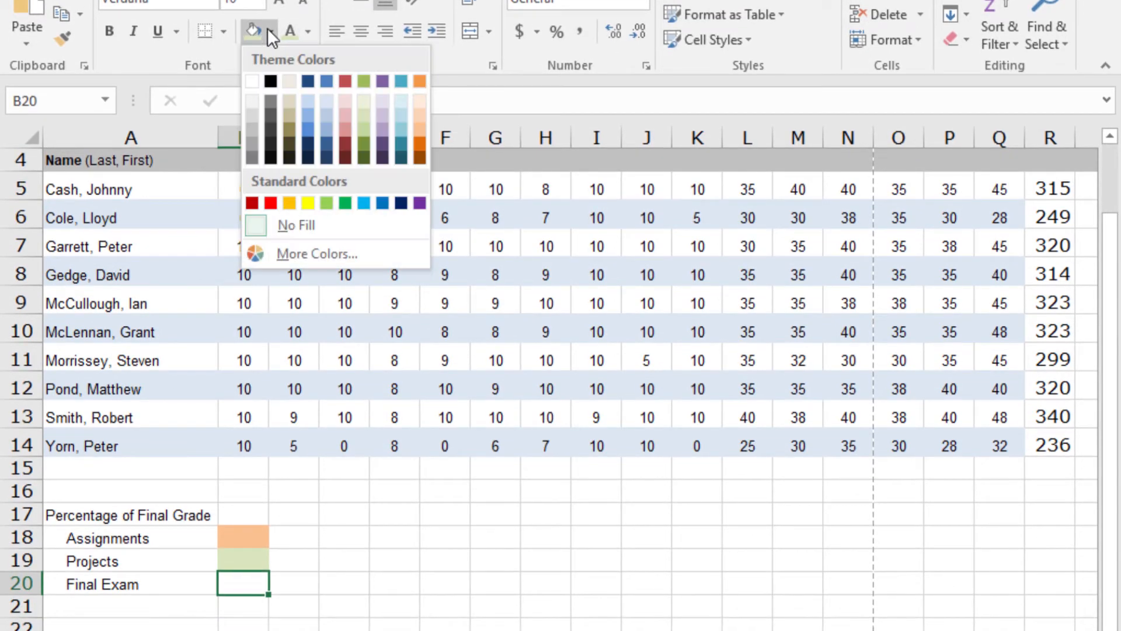
left_click(352, 153)
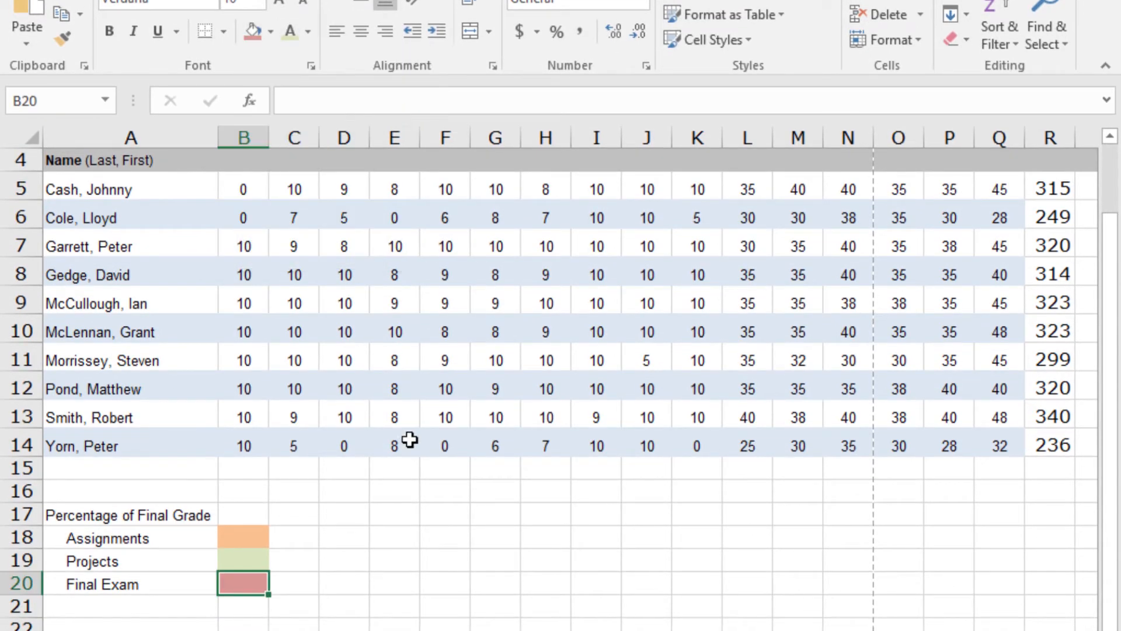
left_click(404, 517)
Enter the formula =sum(B3:K3)/r3 in cell B18 to calculate the assignments' share of the total possible points.
scroll(408, 465, "up", 1)
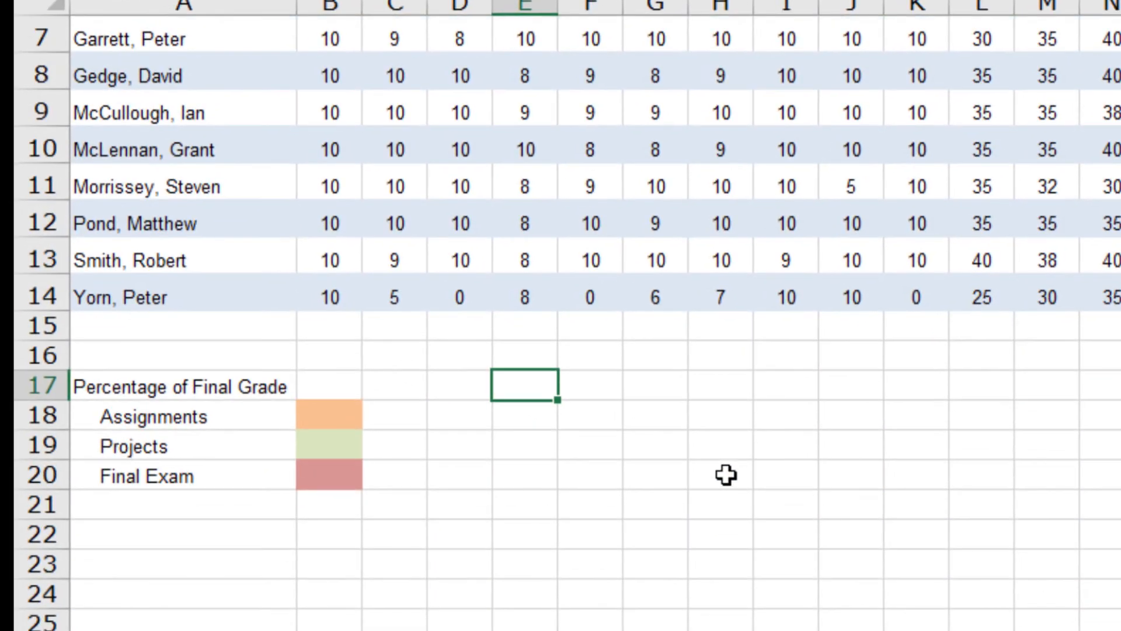
left_click(327, 411)
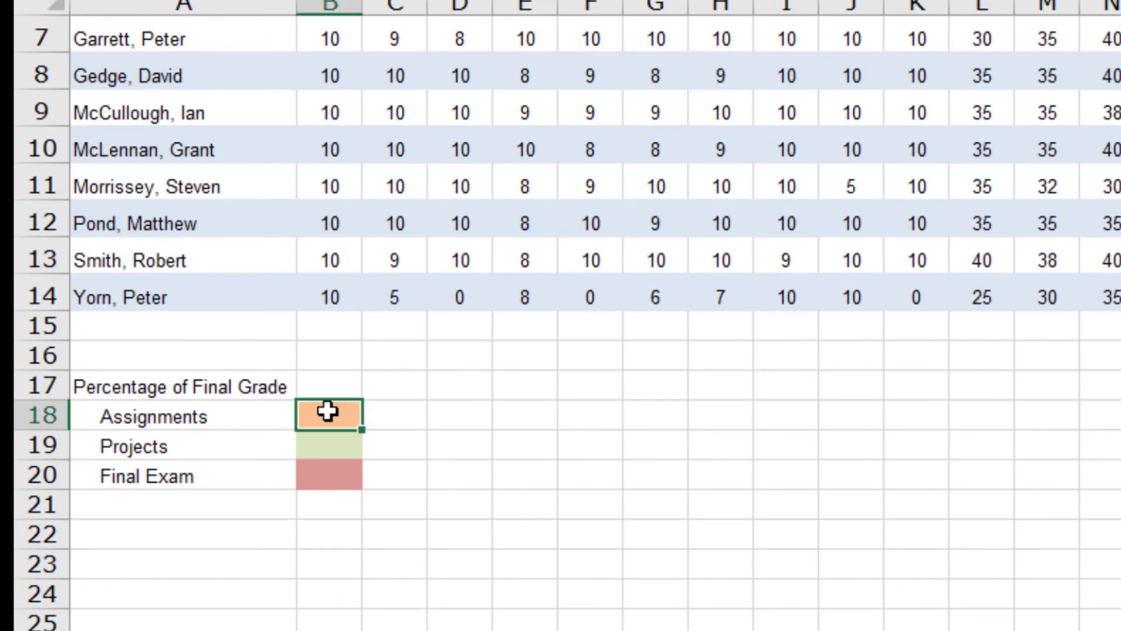
scroll(537, 237, "up", 1)
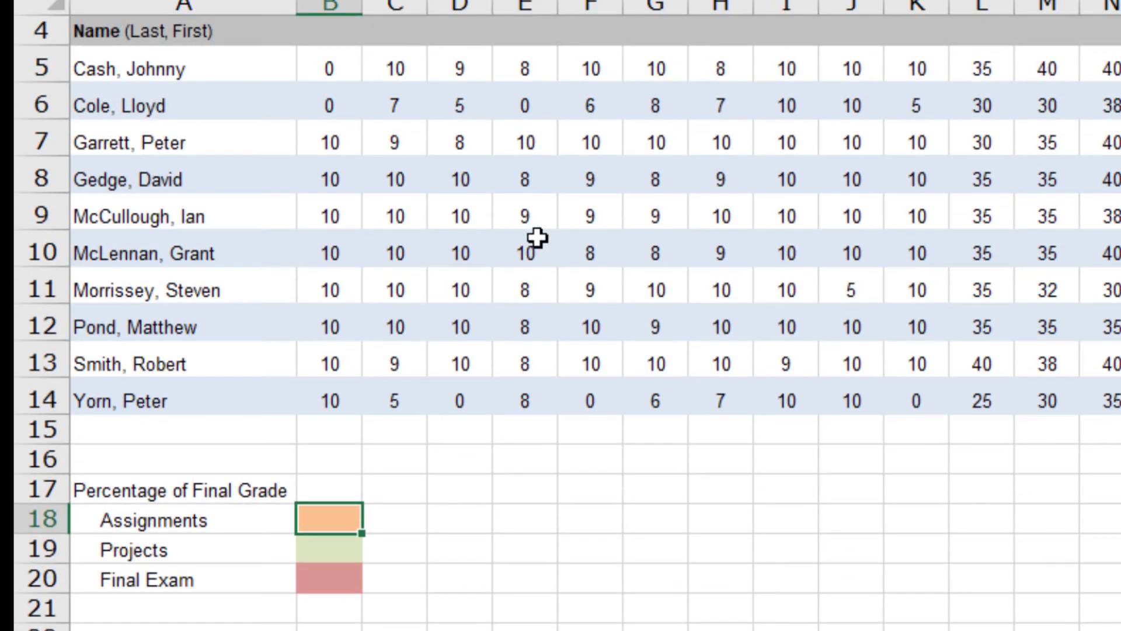
scroll(537, 237, "up", 1)
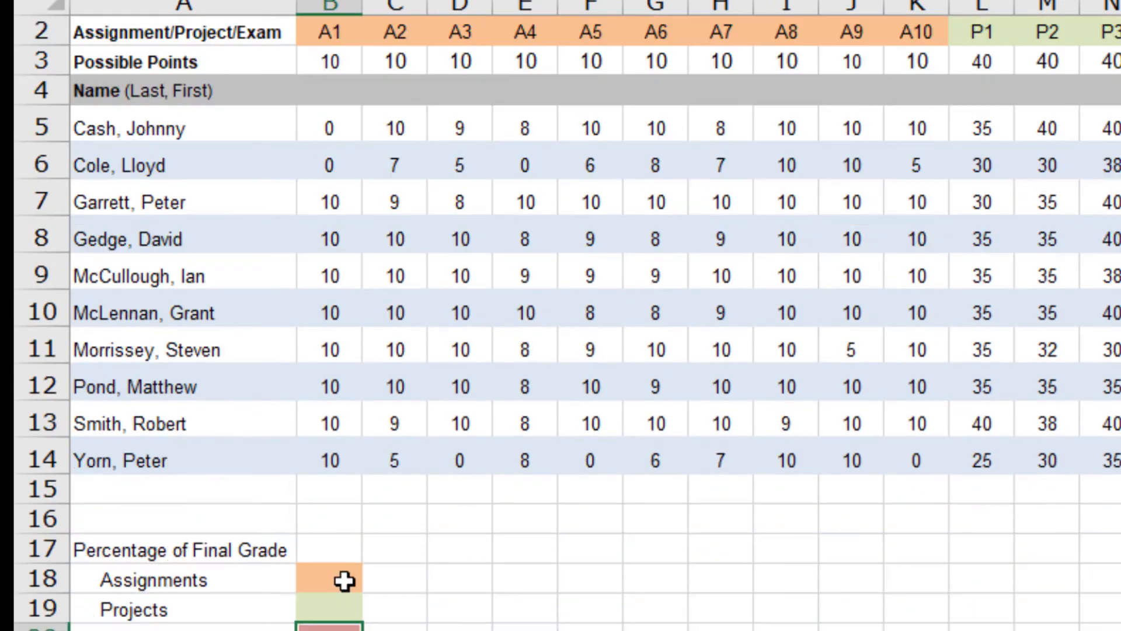
left_click(345, 578)
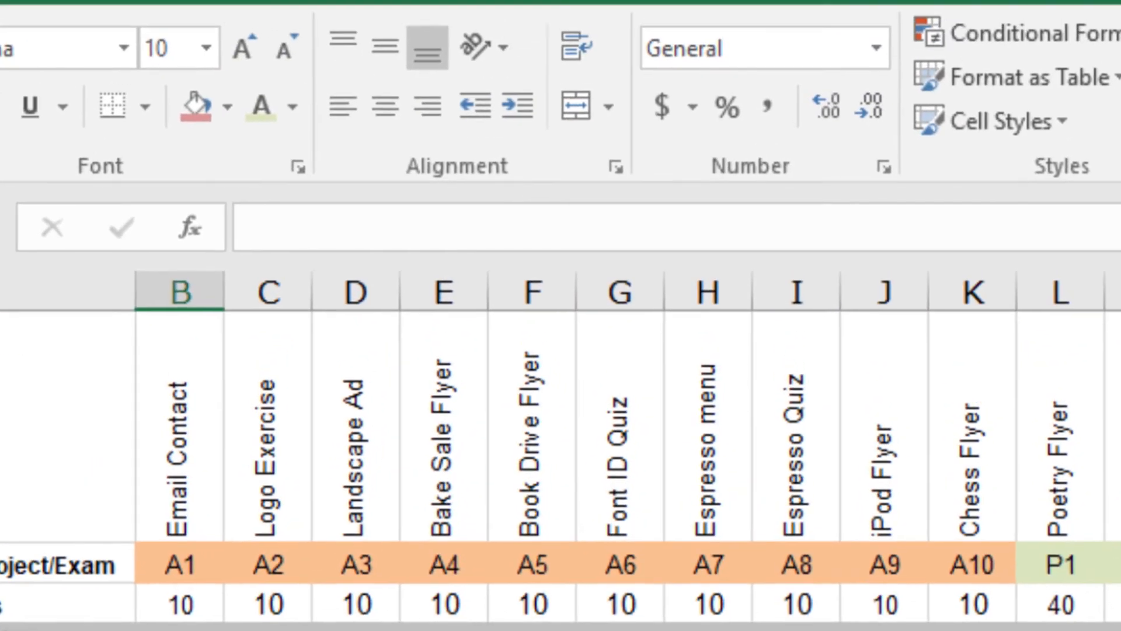
scroll(270, 229, "down", 1)
left_click(267, 229)
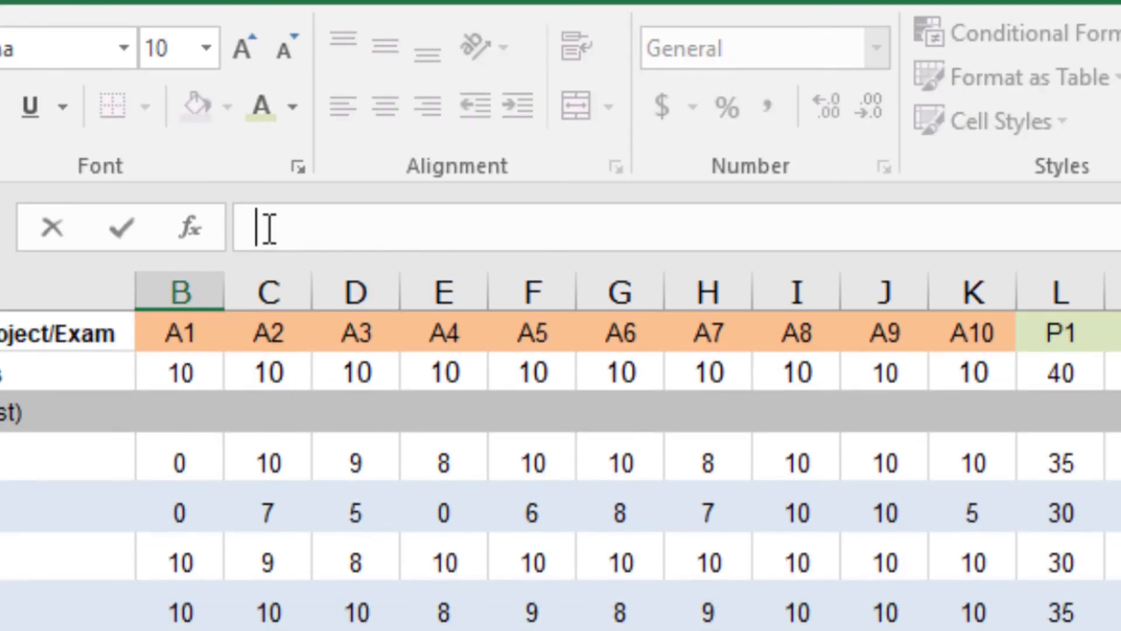
type("=sum(")
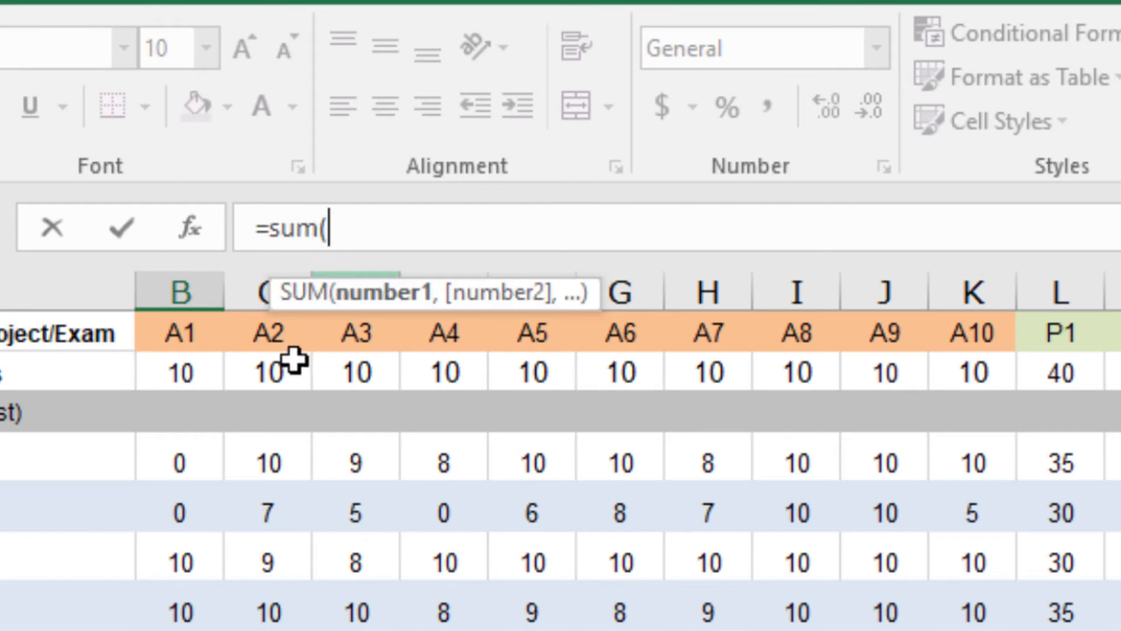
left_click_drag(195, 375, 973, 371)
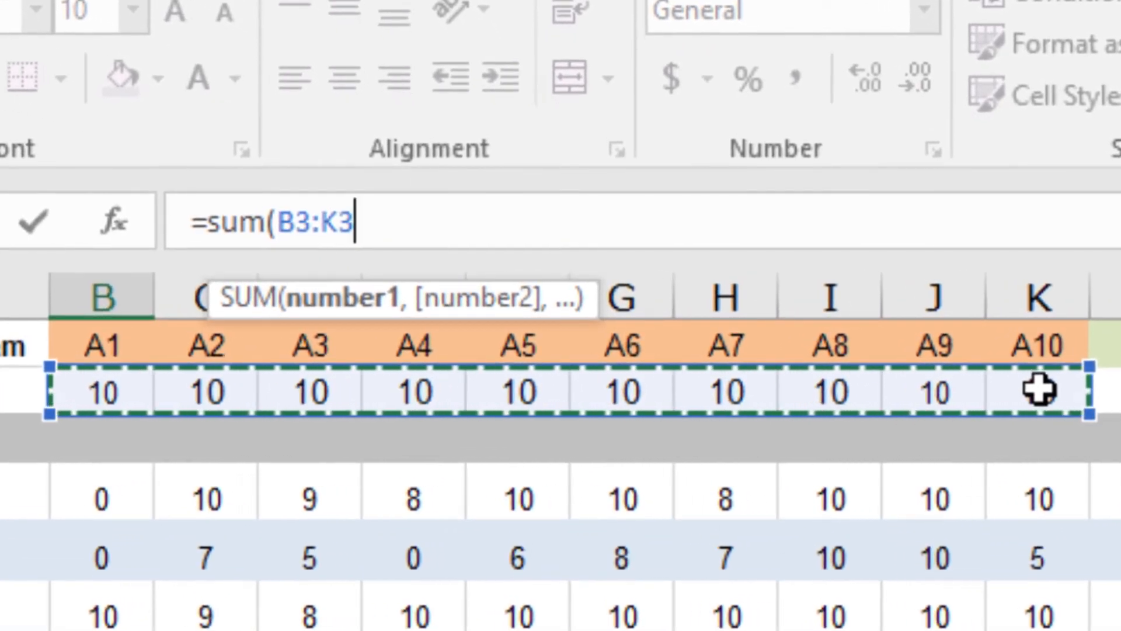
type(")")
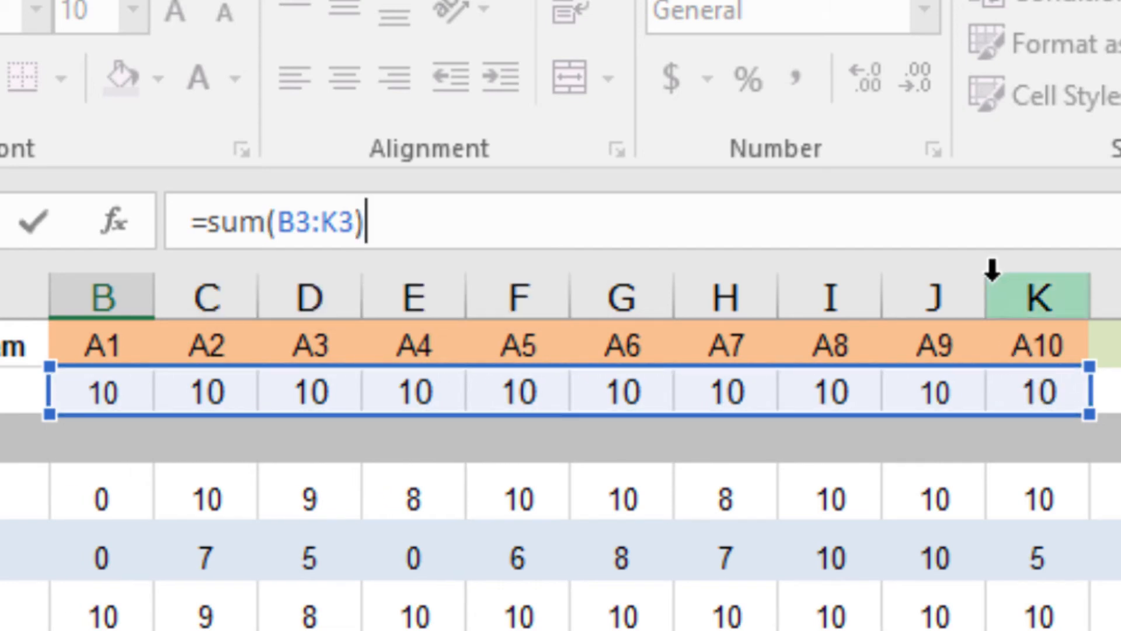
type("/r3")
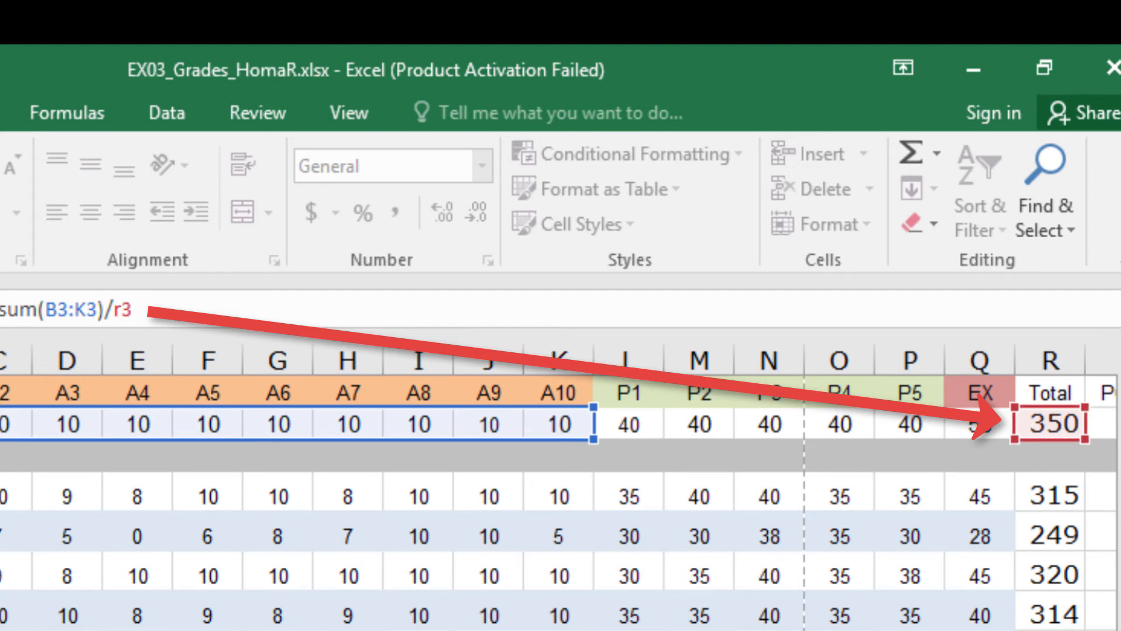
key("Return")
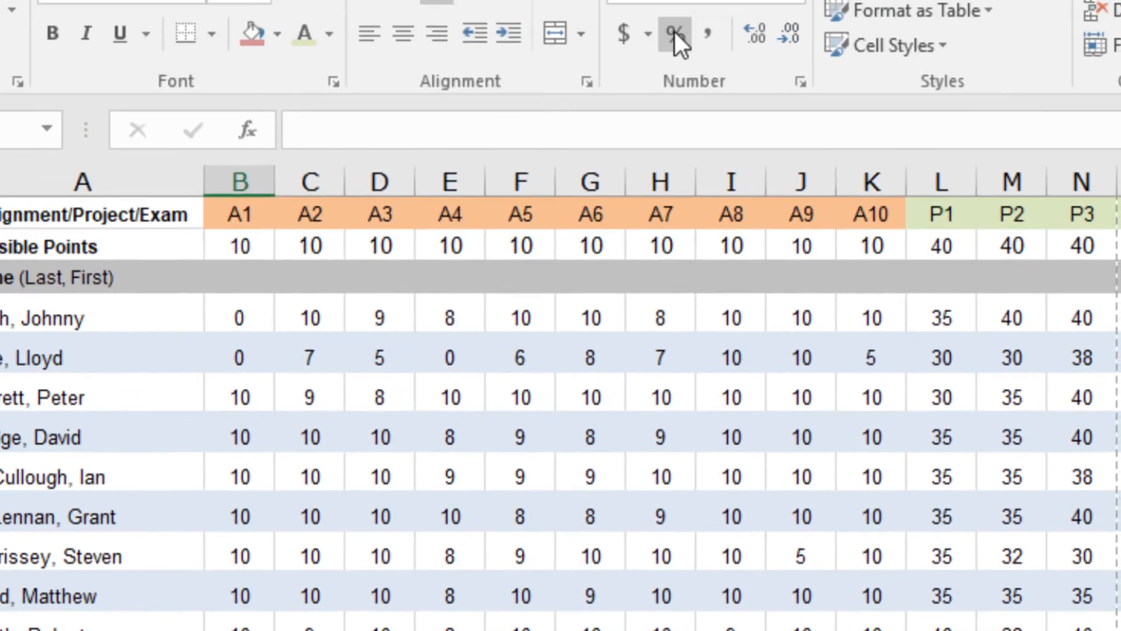
Format cell B18 as a percentage and widen column B slightly so the value fits.
left_click(669, 92)
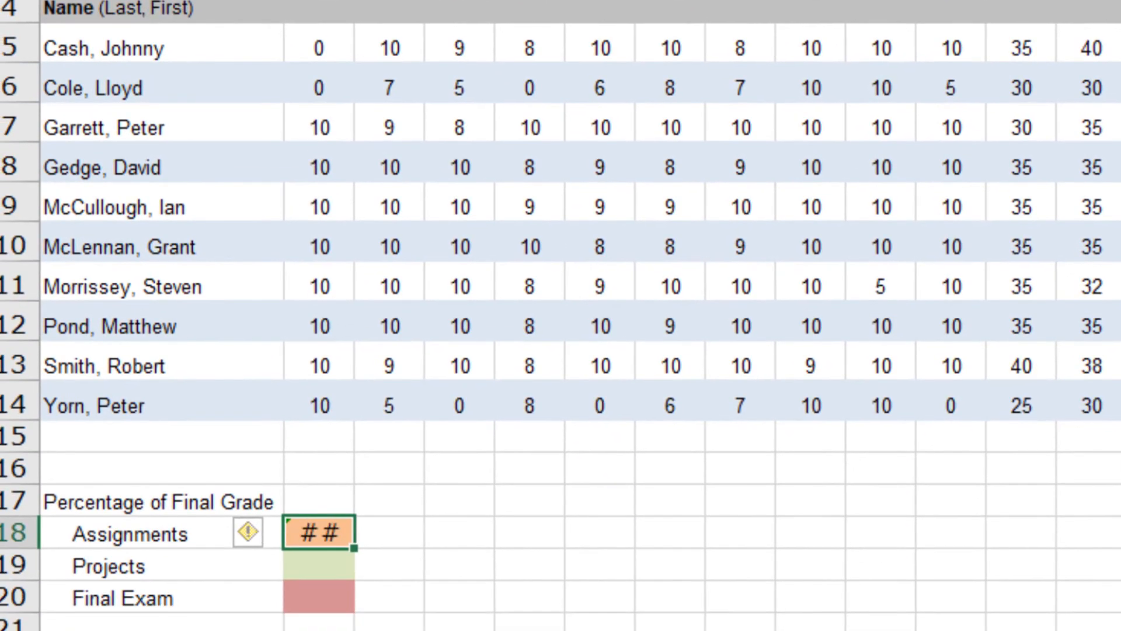
left_click_drag(354, 3, 364, 3)
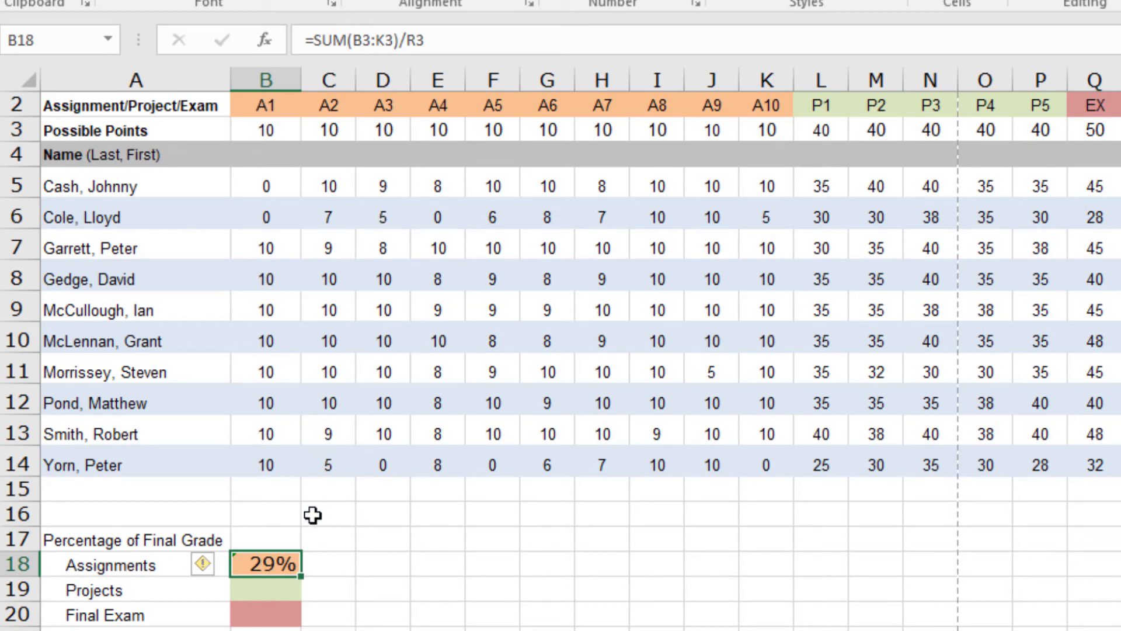
Enter the formula =sum(L3:P3)/r3 in cell B19 to calculate the projects' share of the total possible points.
left_click(273, 591)
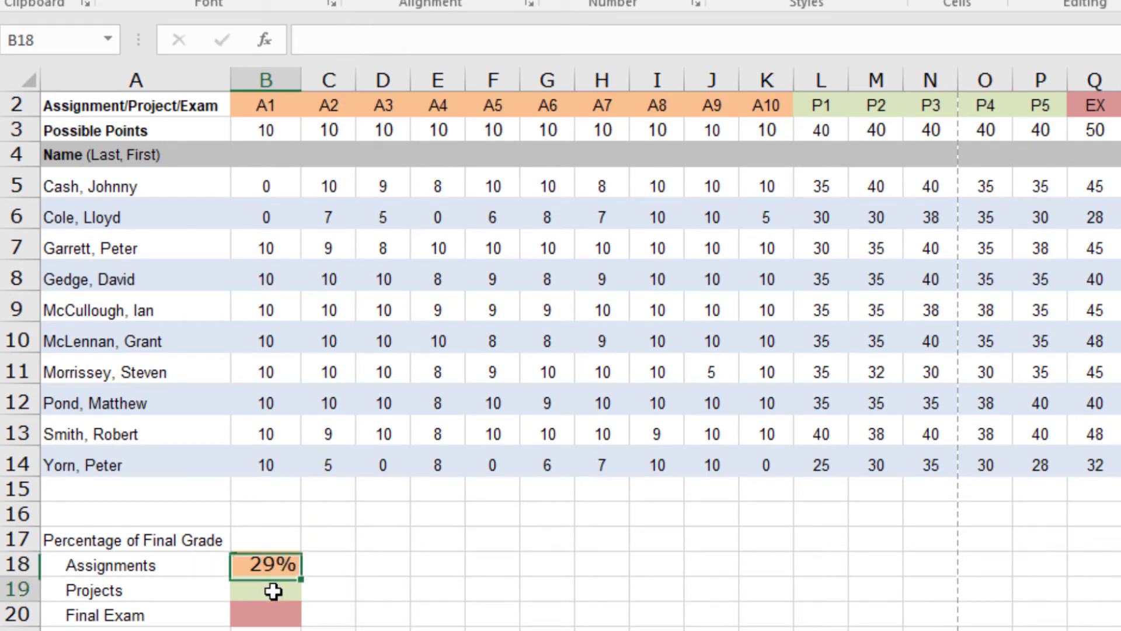
left_click(333, 41)
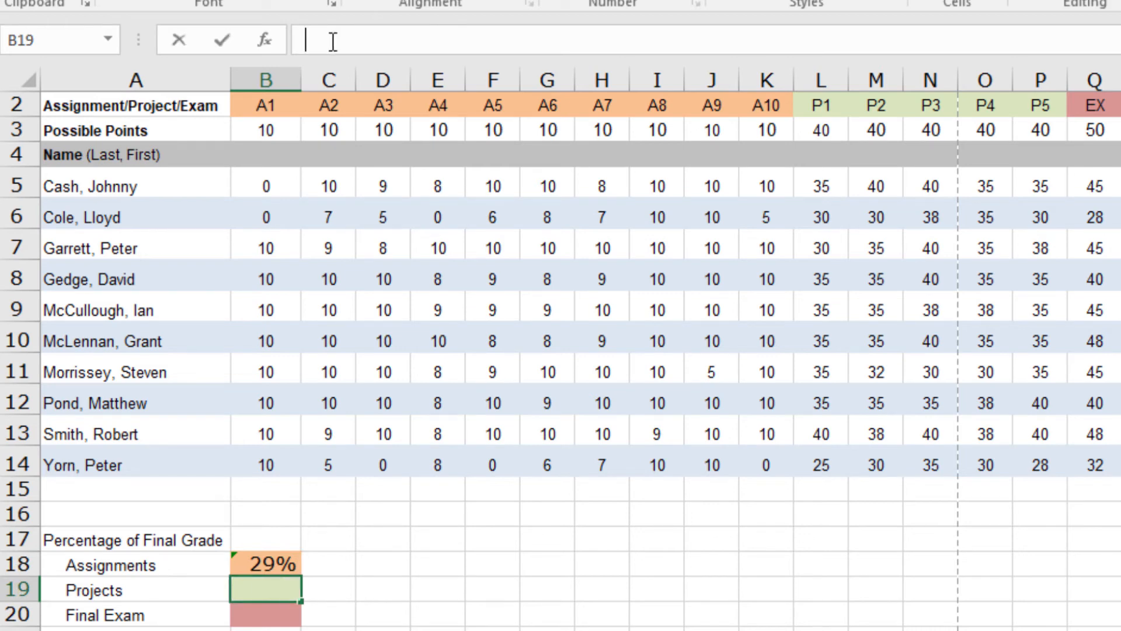
type("=sum")
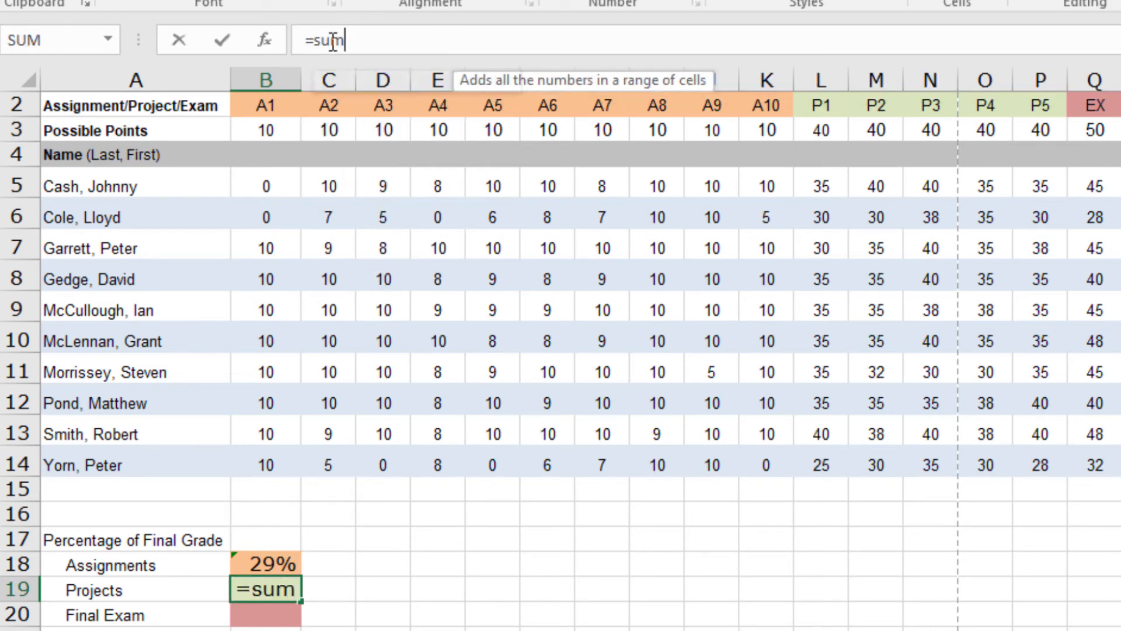
type("(")
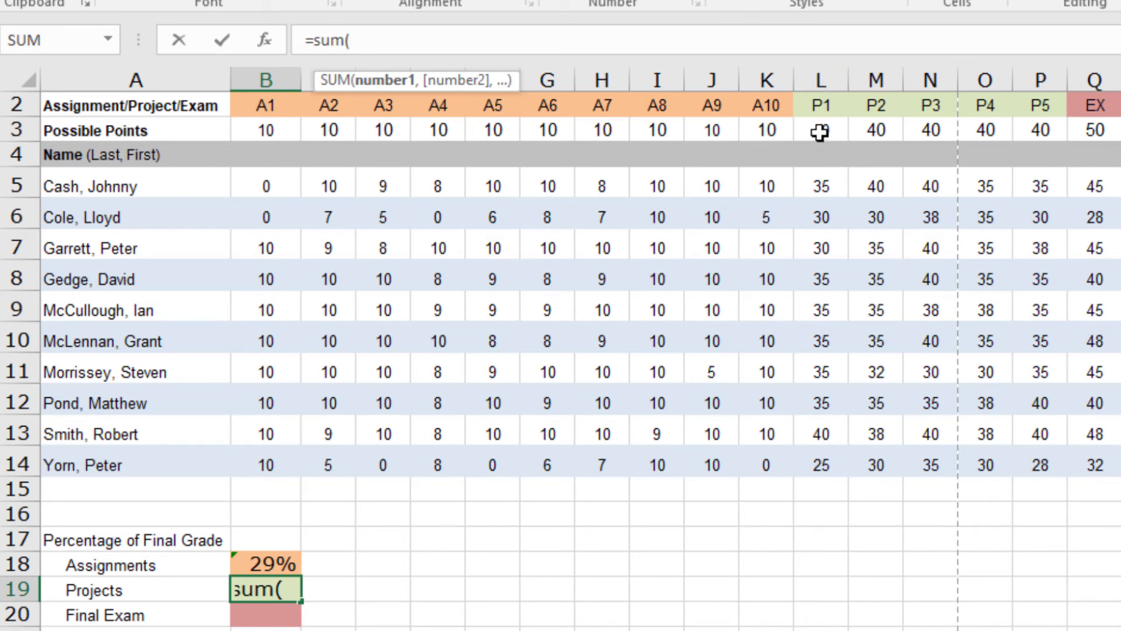
left_click_drag(819, 132, 1040, 129)
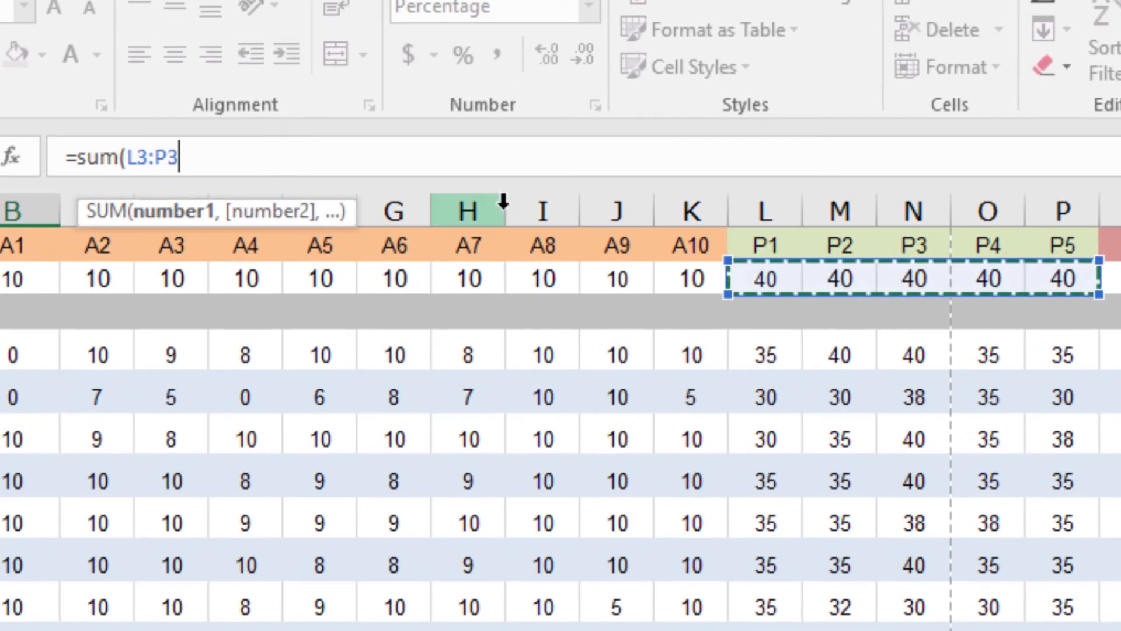
type(")")
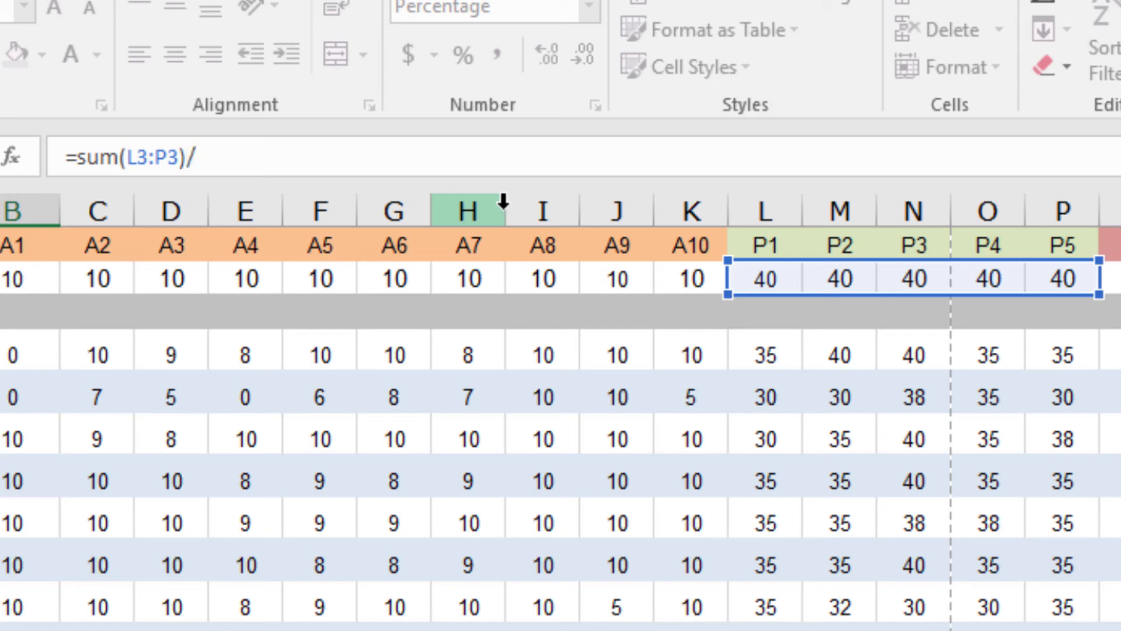
type("/r3")
key("Return")
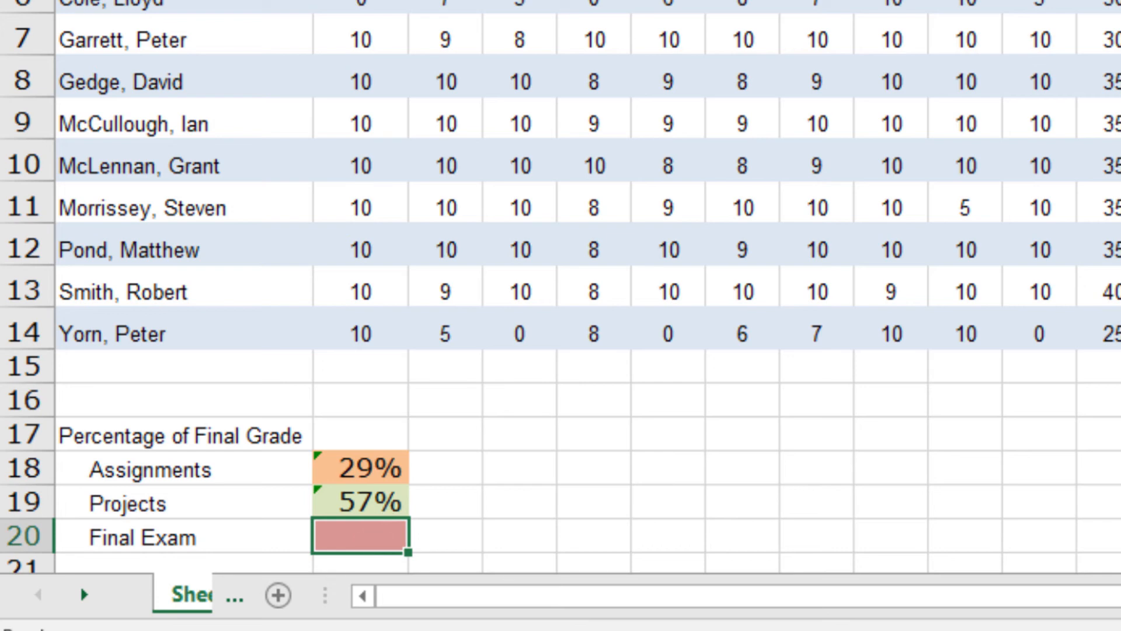
Enter the formula =sum(Q3/r3) in cell B20 for the final exam's share and format the cell as a percentage.
key("F2")
type("=sum")
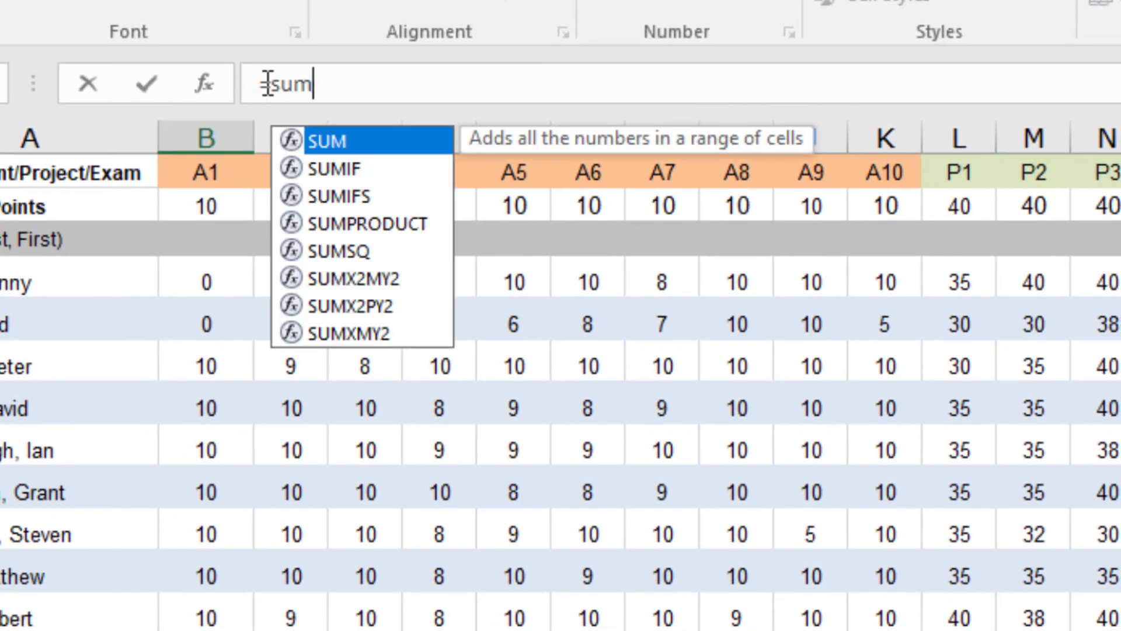
type("(")
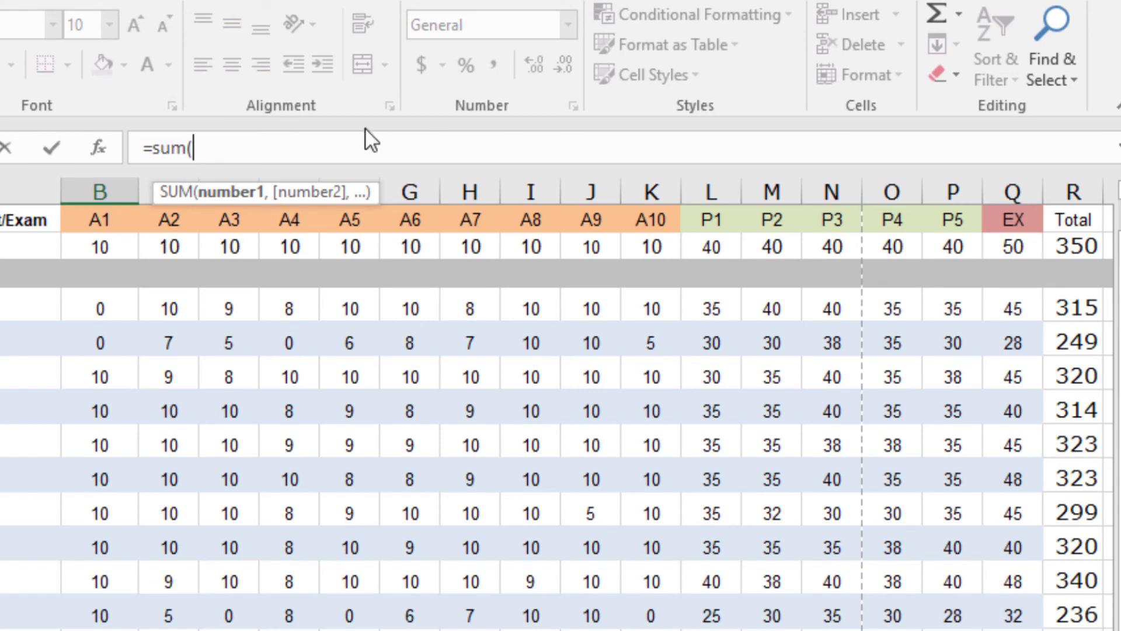
left_click(1023, 247)
type("/")
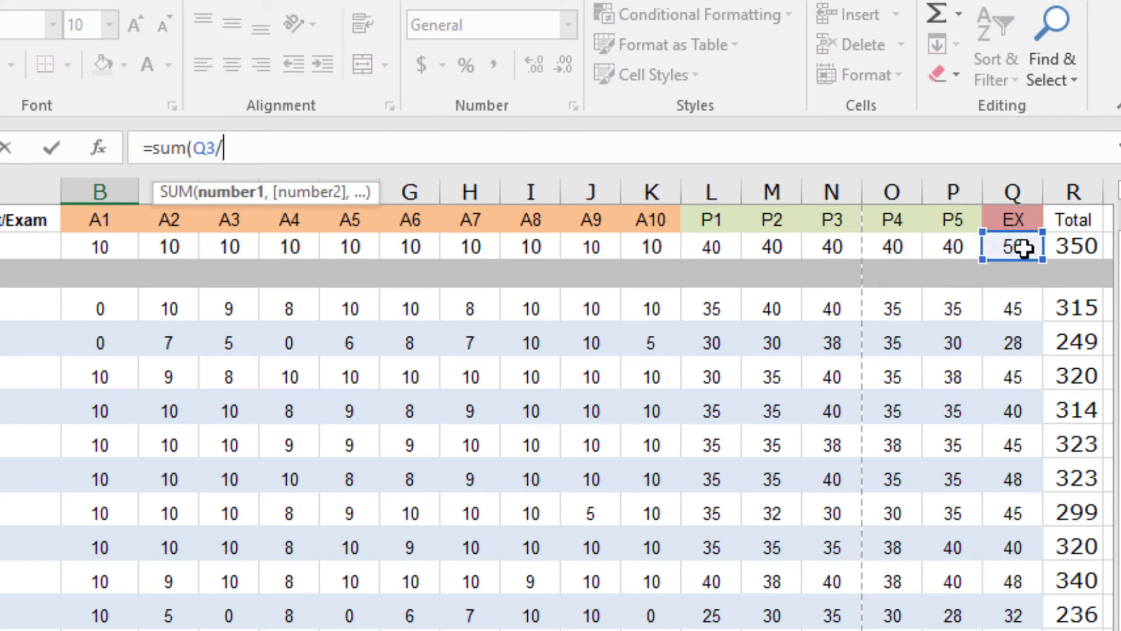
type("r3)")
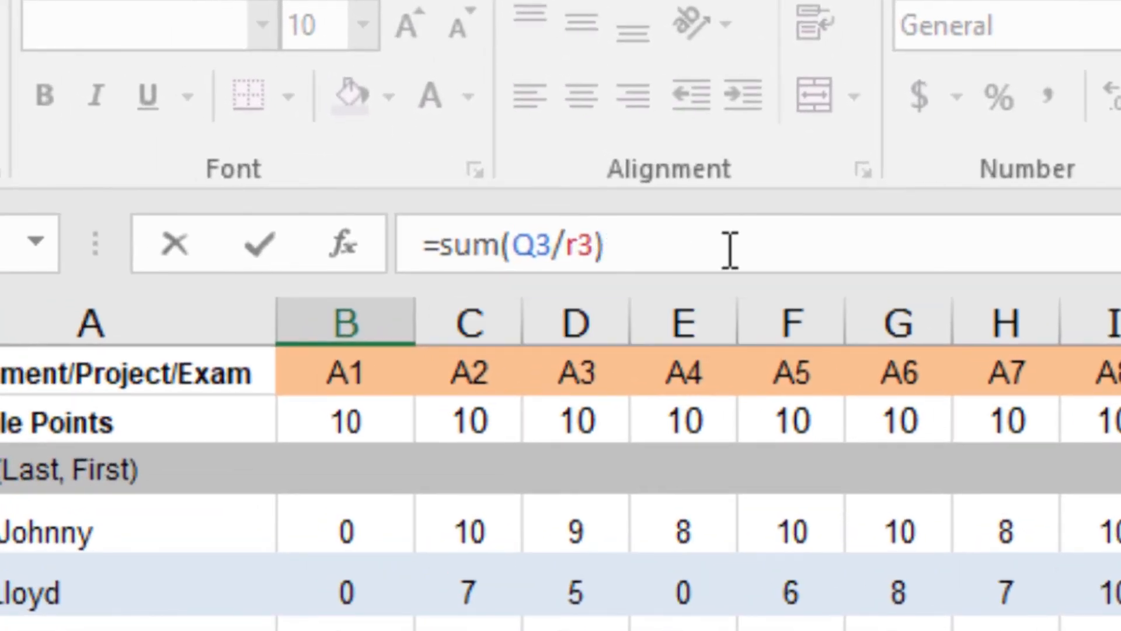
key("Return")
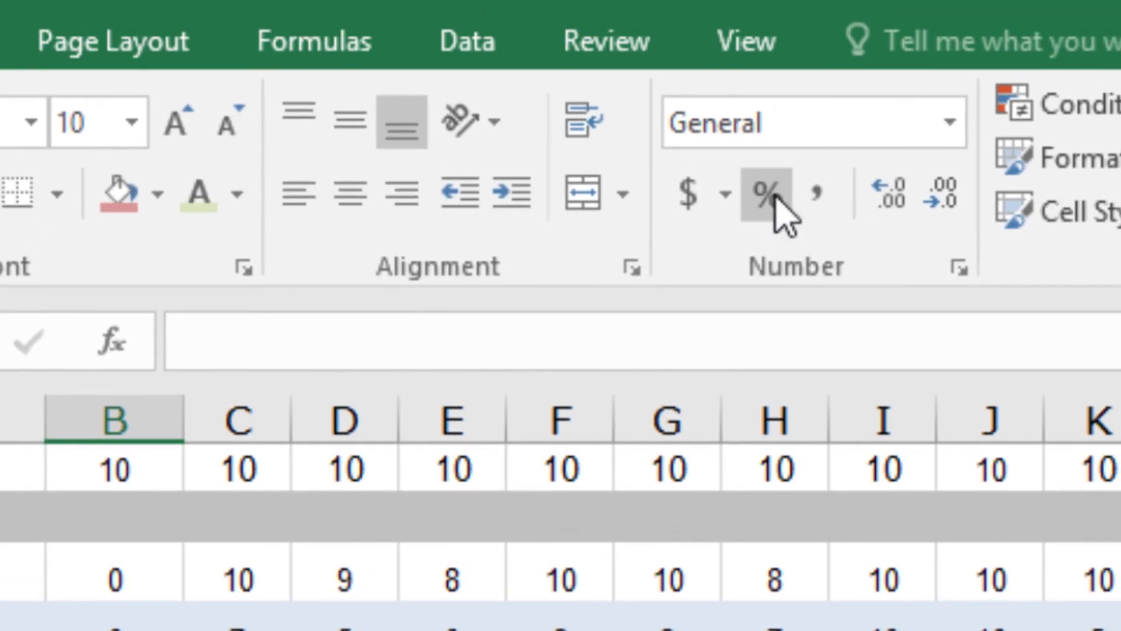
left_click(770, 196)
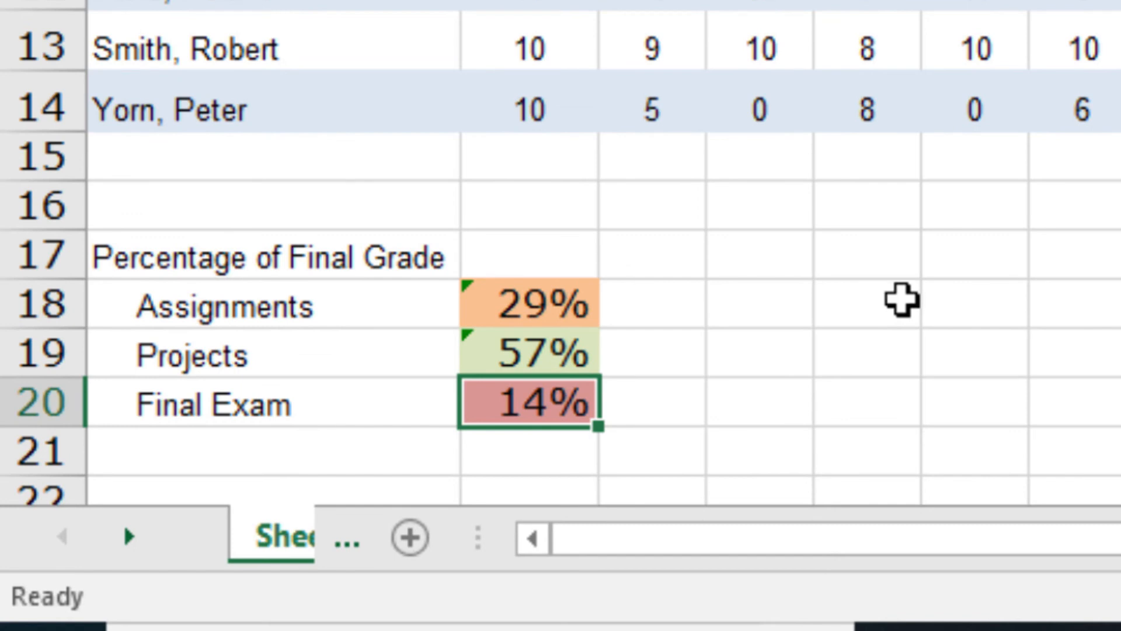
Review the EX03_Grades_INSTRUCT.pdf instructions in the browser and check the percentage cells back in the Excel gradebook.
scroll(902, 300, "up", 2)
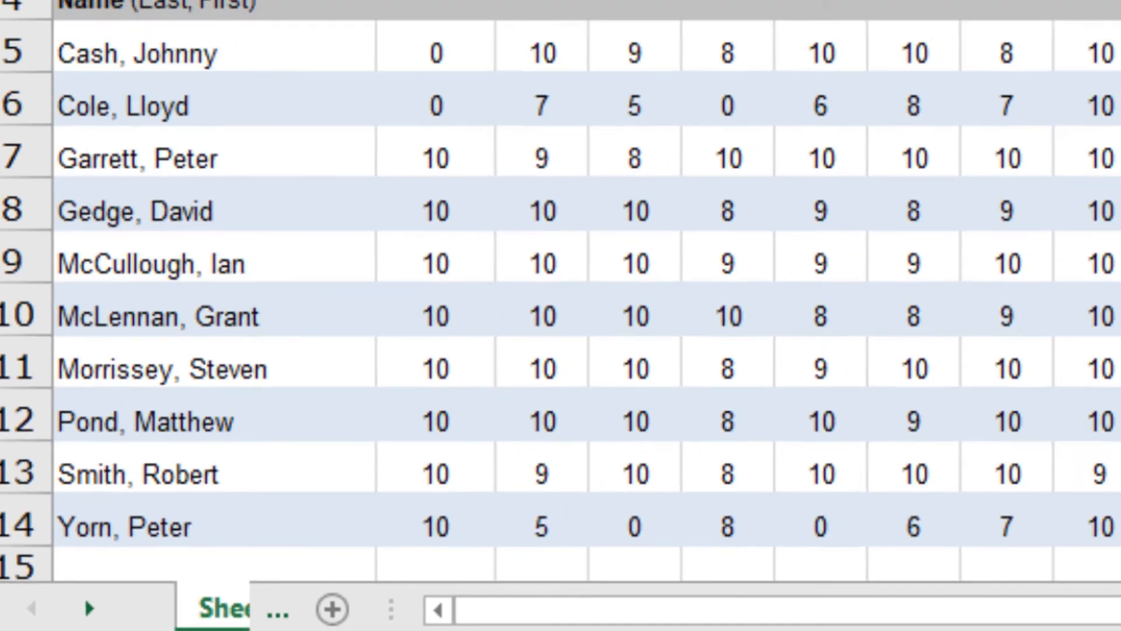
left_click(1020, 630)
scroll(533, 498, "up", 15)
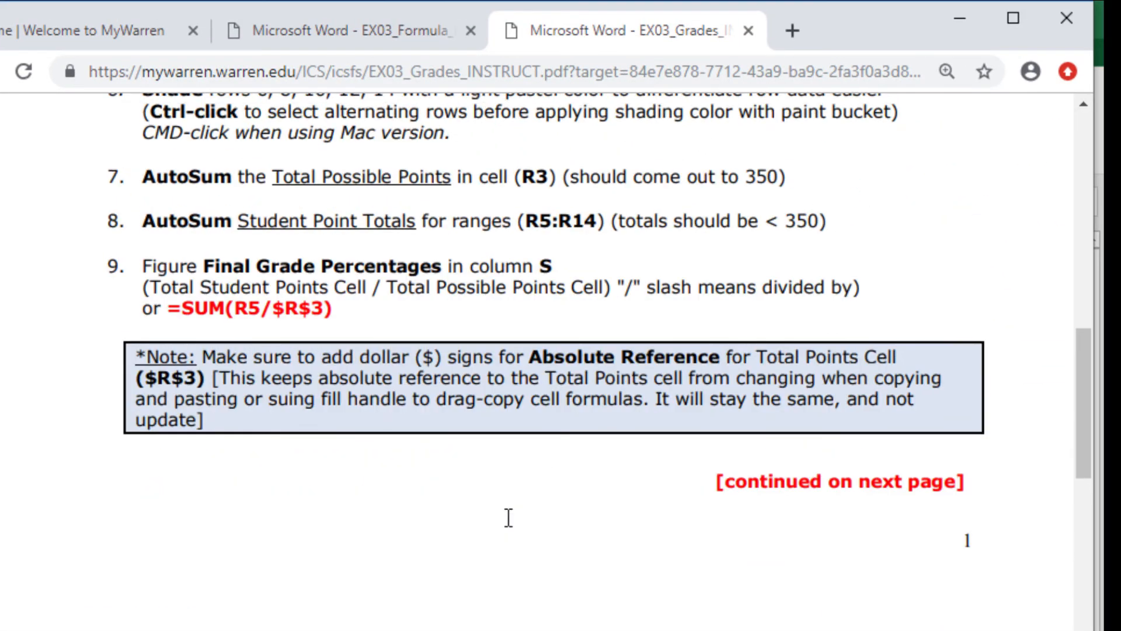
scroll(508, 519, "down", 1)
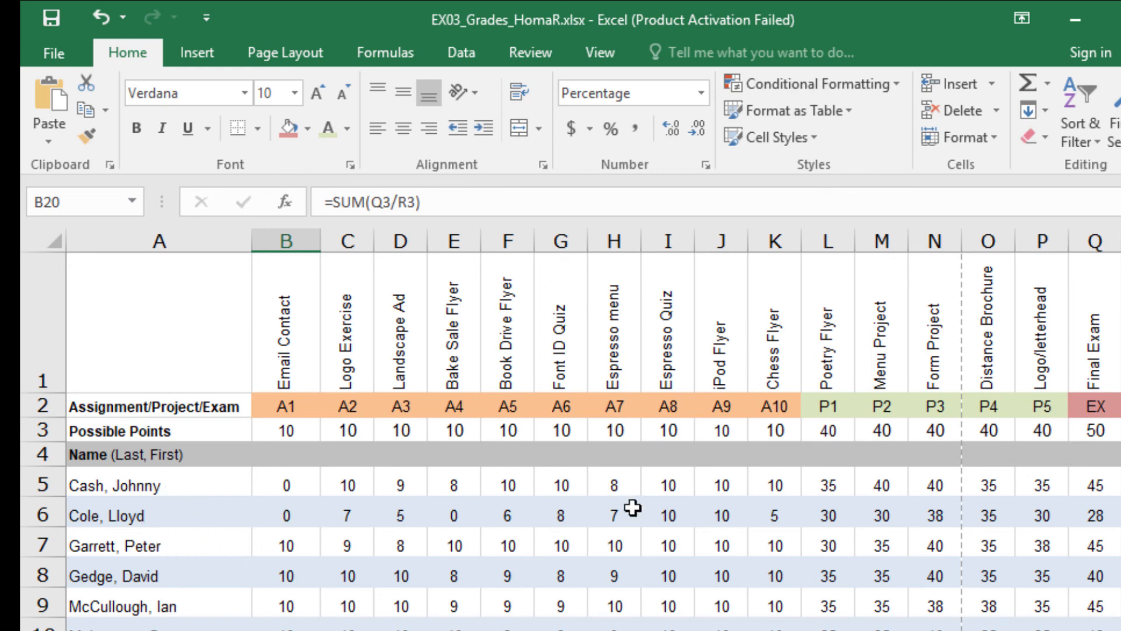
scroll(633, 508, "down", 2)
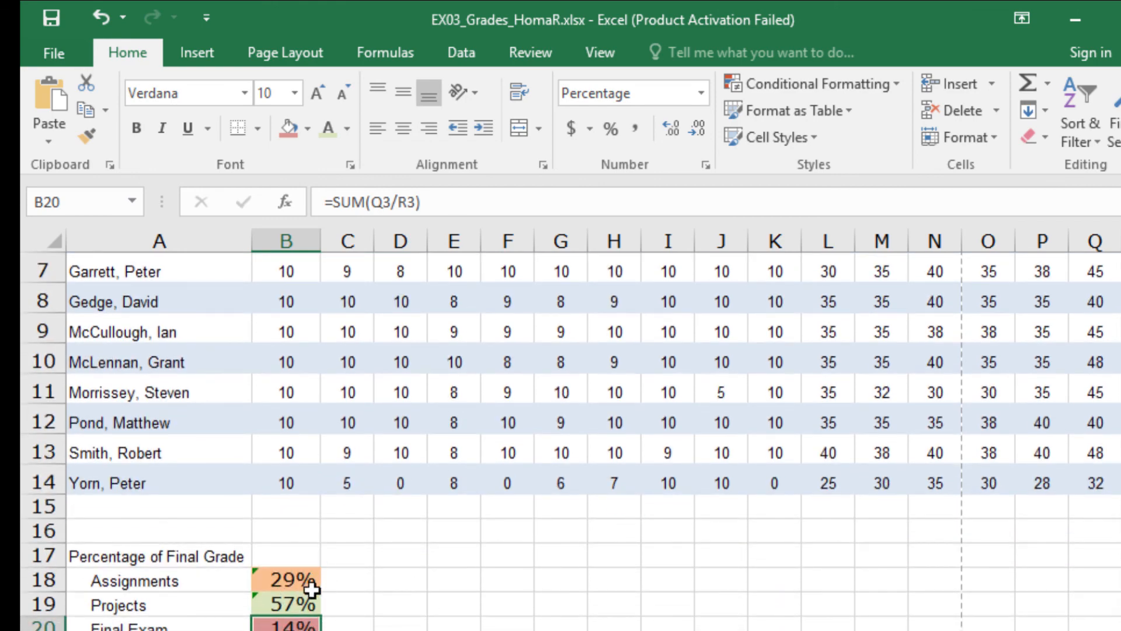